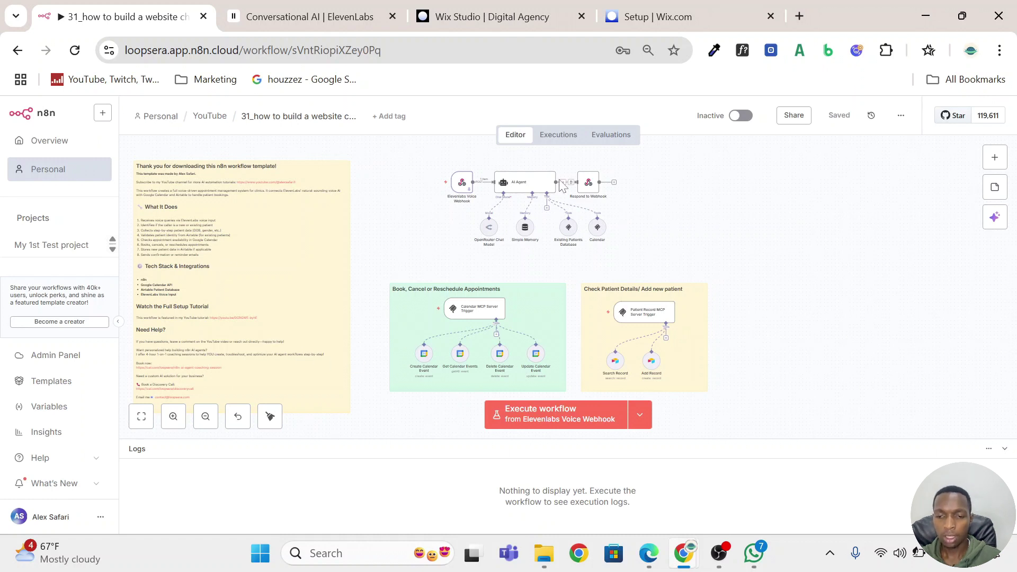
Step: Bring up the ElevenLabs agent page and zoom the browser to 90%
{"action": "left_click", "coordinate": [324, 7]}
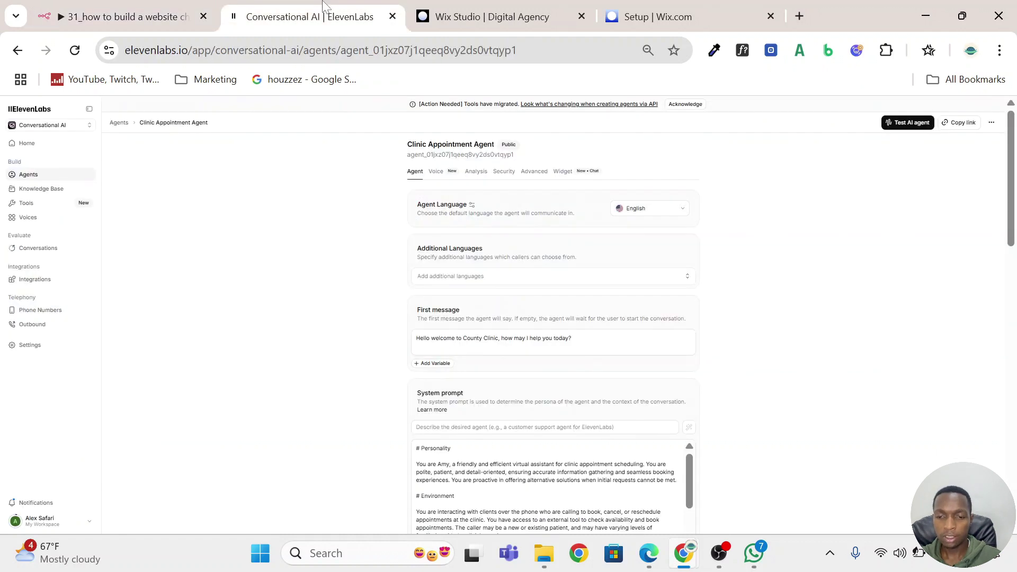
{"action": "key", "text": "ctrl+shift+Tab"}
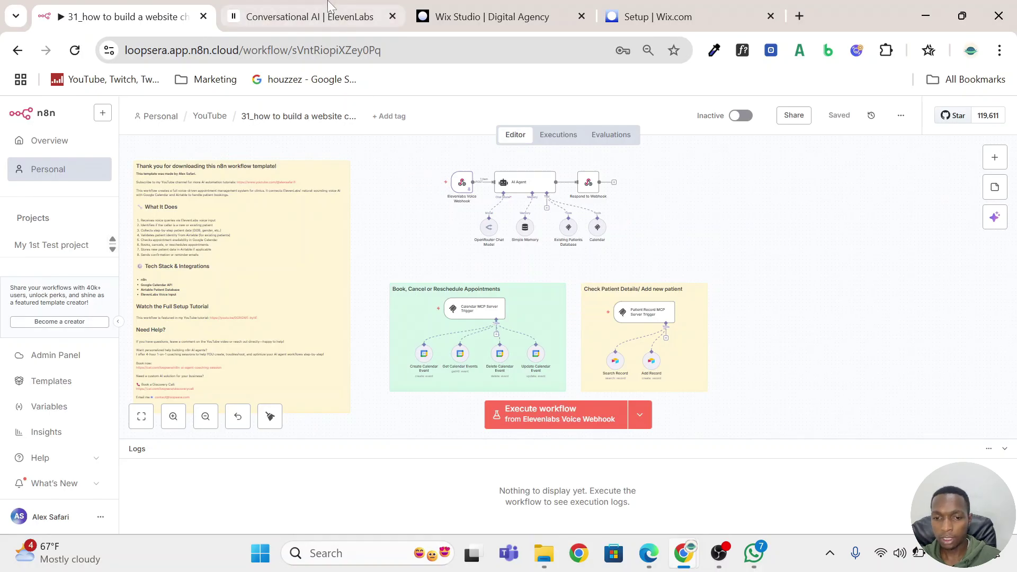
{"action": "left_click", "coordinate": [328, 7]}
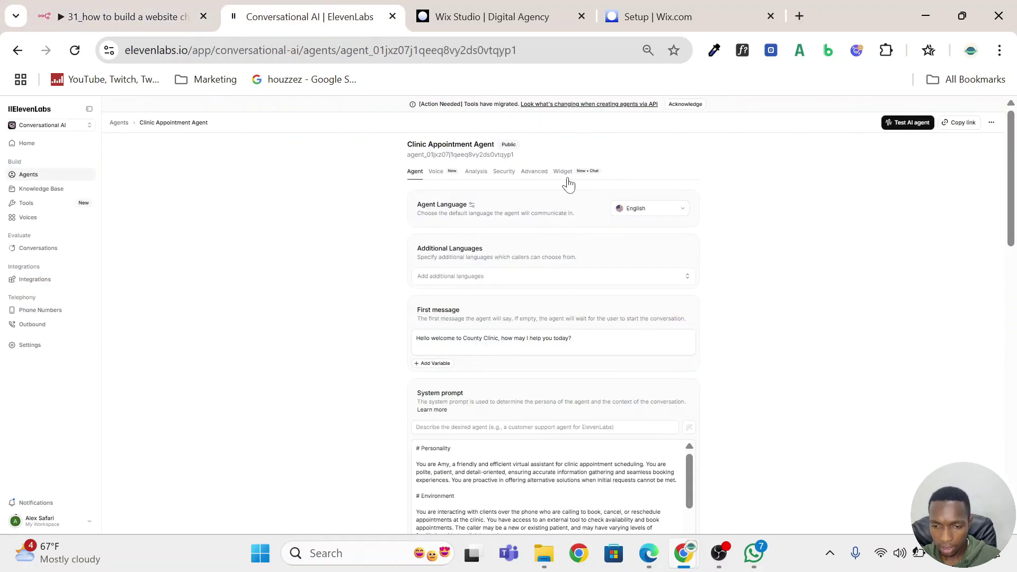
{"action": "key", "text": "ctrl+plus"}
{"action": "key", "text": "ctrl+plus"}
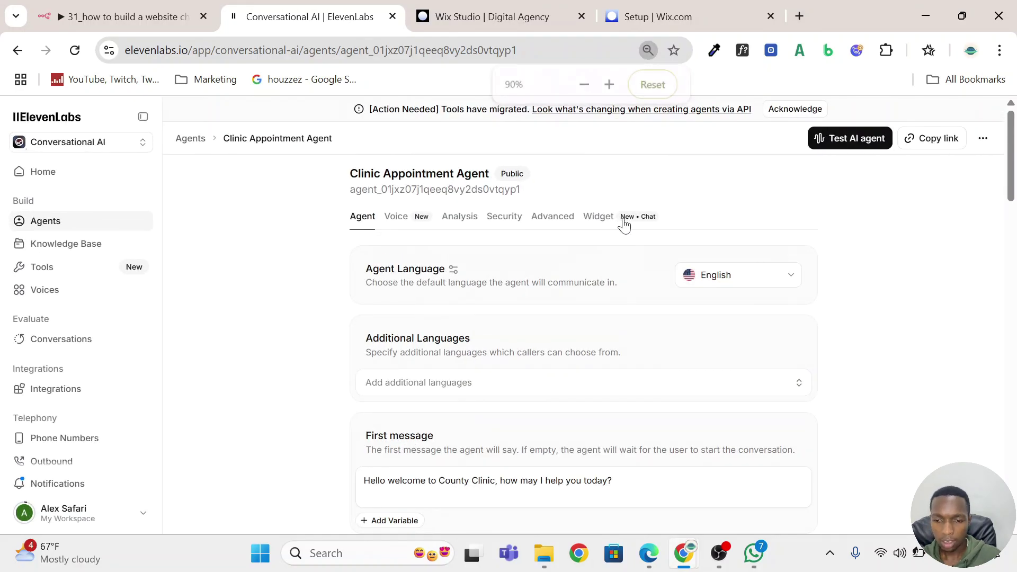
{"action": "key", "text": "ctrl+plus"}
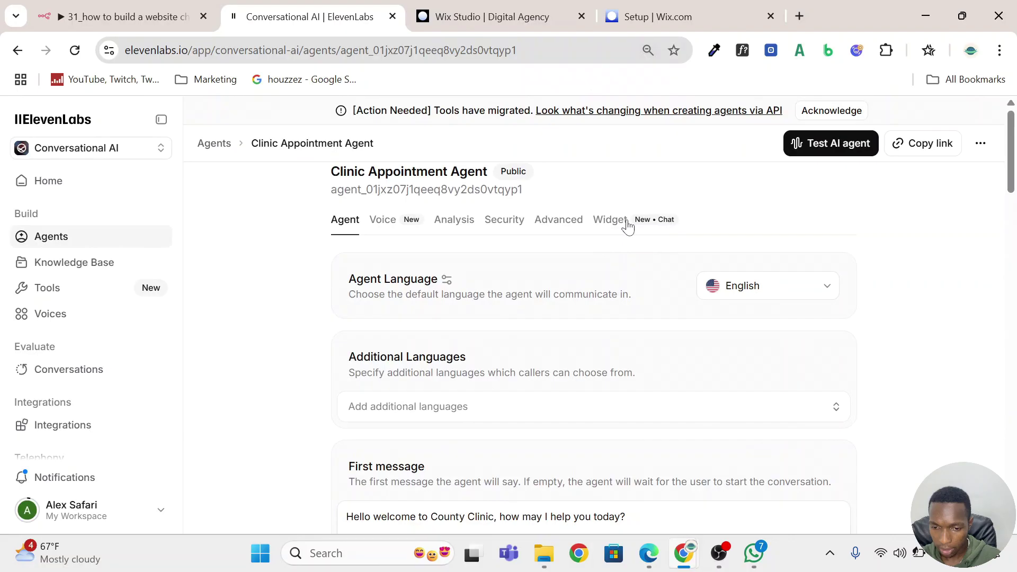
Step: View the agent's Widget tab embed code, then return to the n8n workflow
{"action": "left_click", "coordinate": [627, 225]}
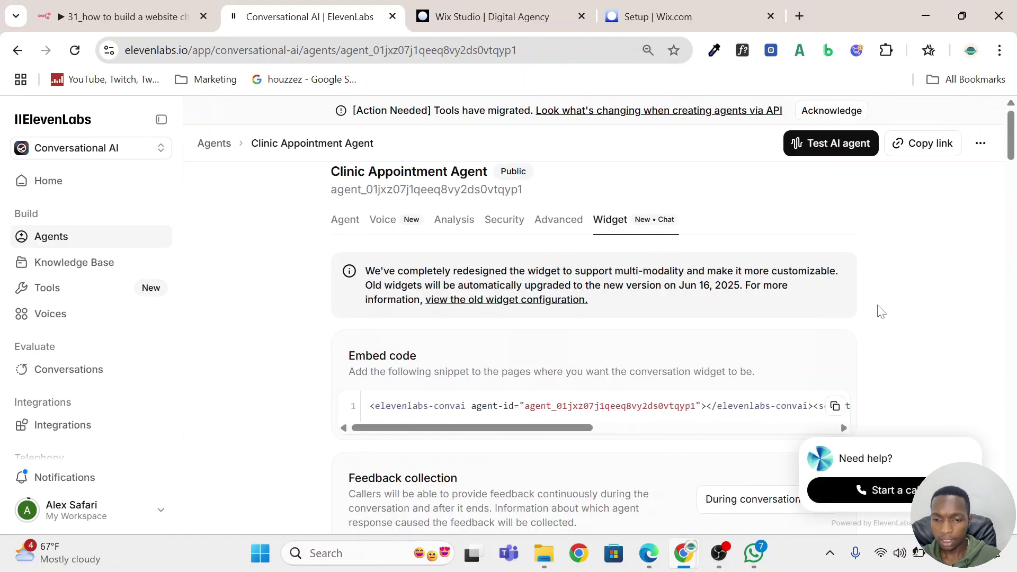
{"action": "scroll", "coordinate": [883, 311], "scroll_direction": "down", "scroll_amount": 2}
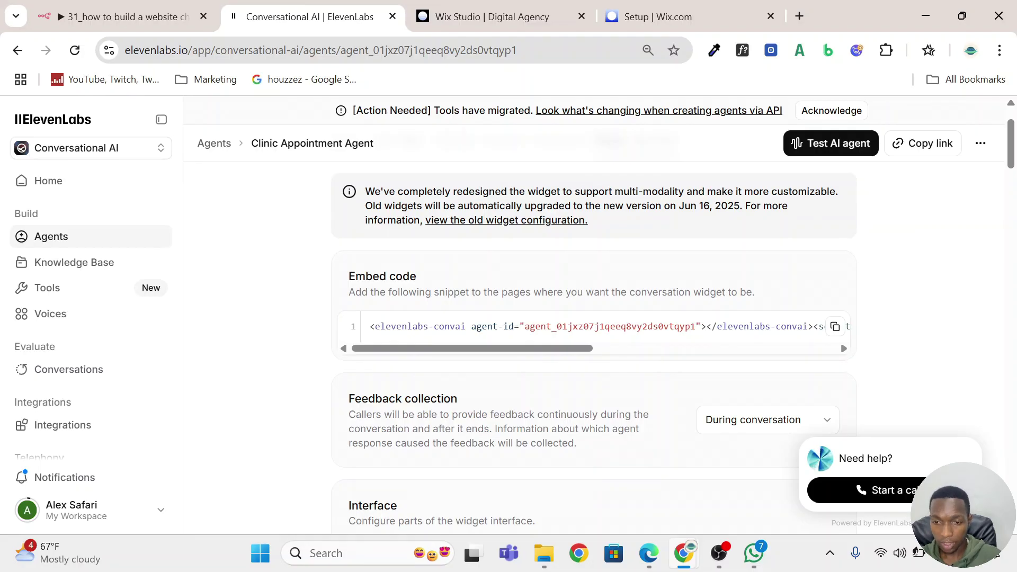
{"action": "left_click", "coordinate": [125, 17]}
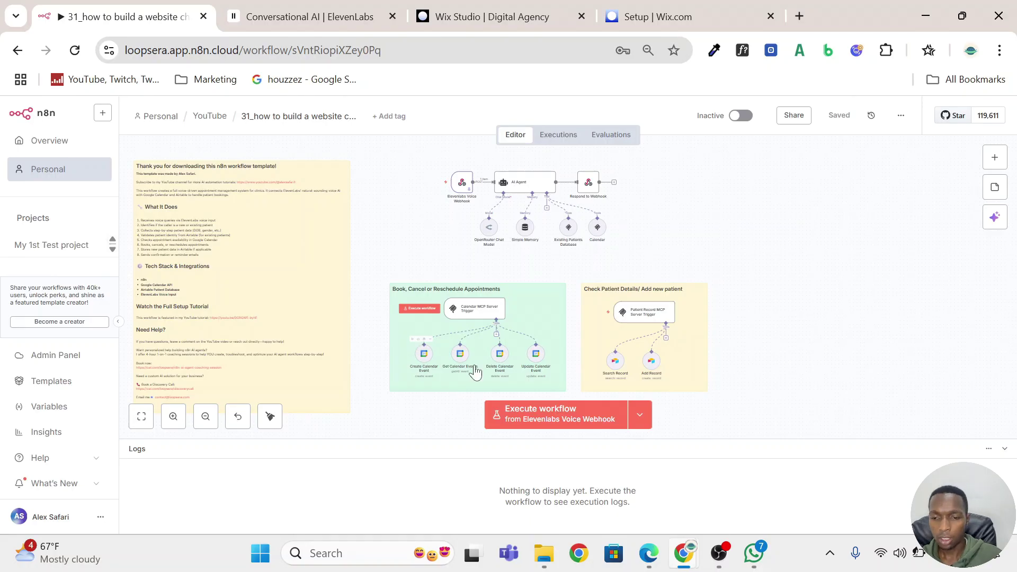
{"action": "left_click", "coordinate": [313, 16]}
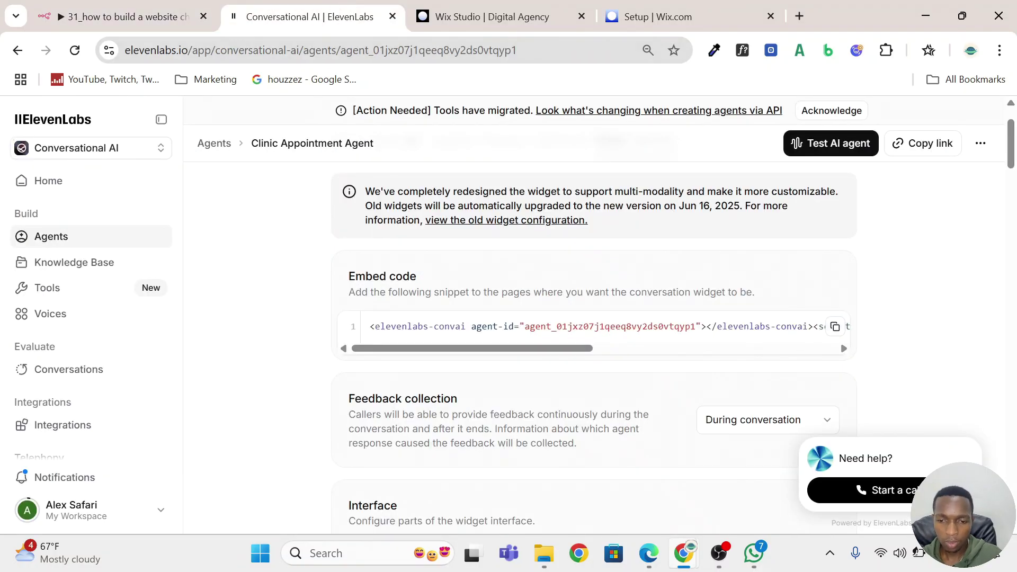
{"action": "scroll", "coordinate": [593, 323], "scroll_direction": "up", "scroll_amount": 2}
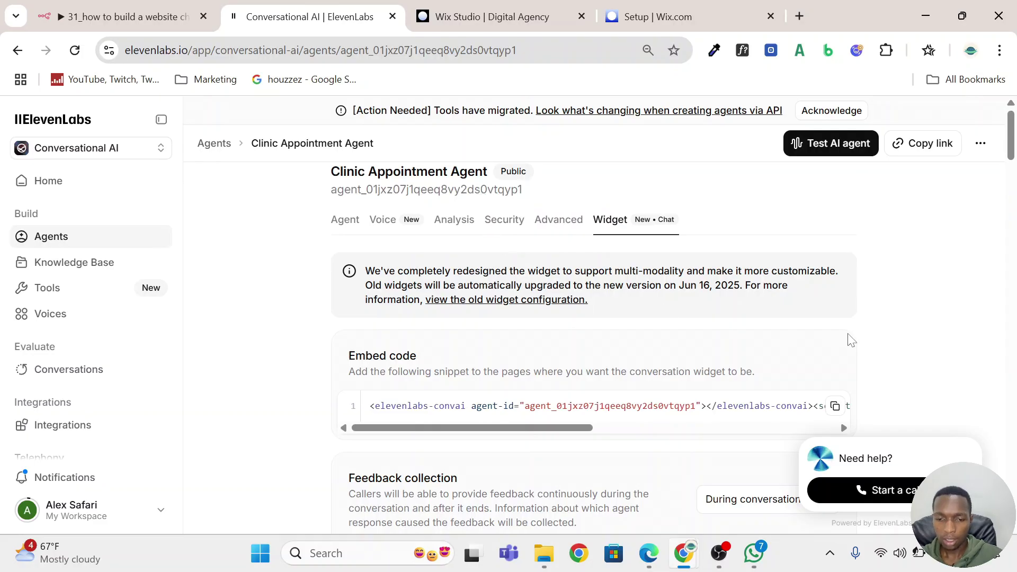
{"action": "scroll", "coordinate": [850, 339], "scroll_direction": "down", "scroll_amount": 3}
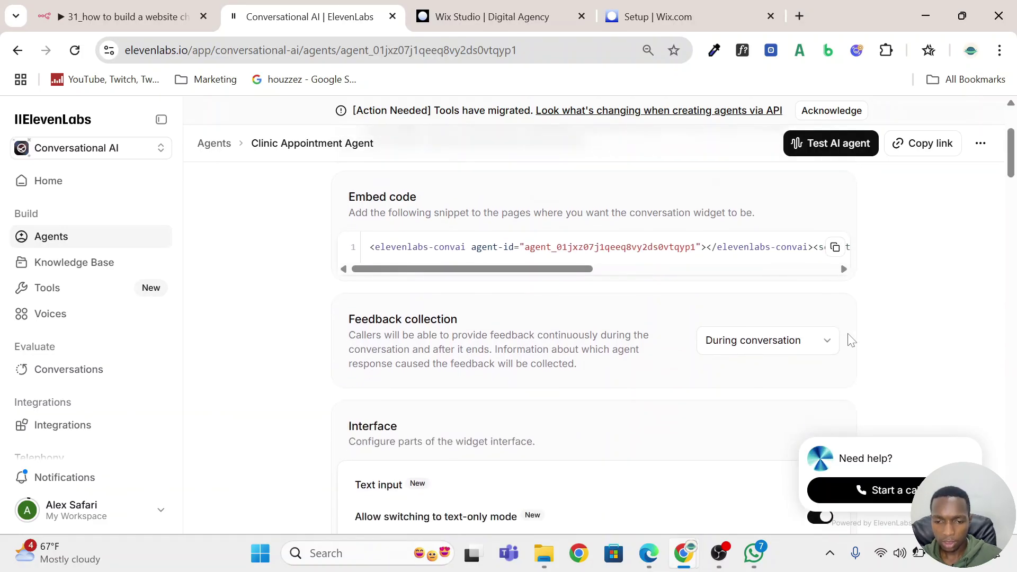
{"action": "scroll", "coordinate": [850, 339], "scroll_direction": "up", "scroll_amount": 3}
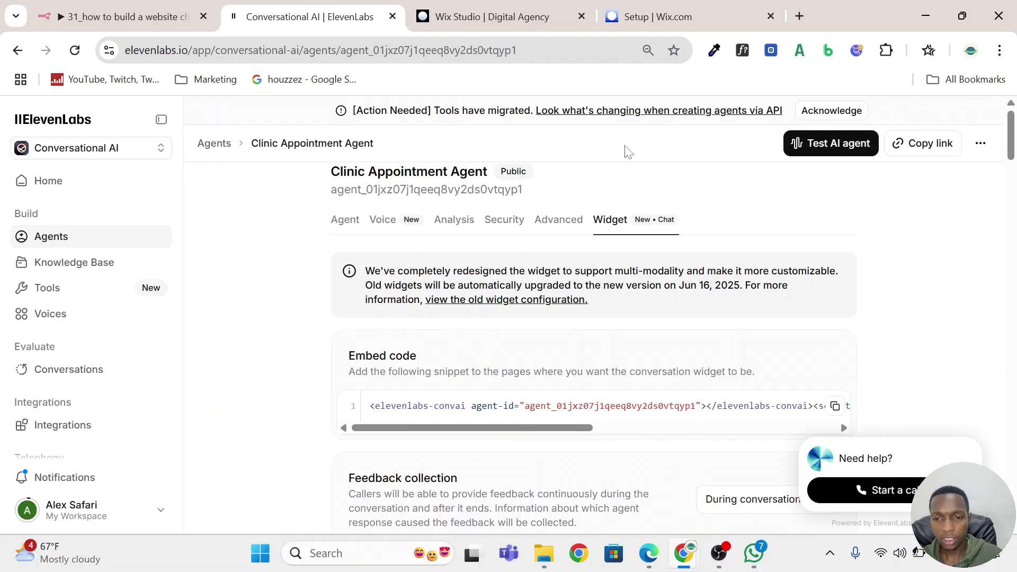
{"action": "left_click", "coordinate": [527, 16]}
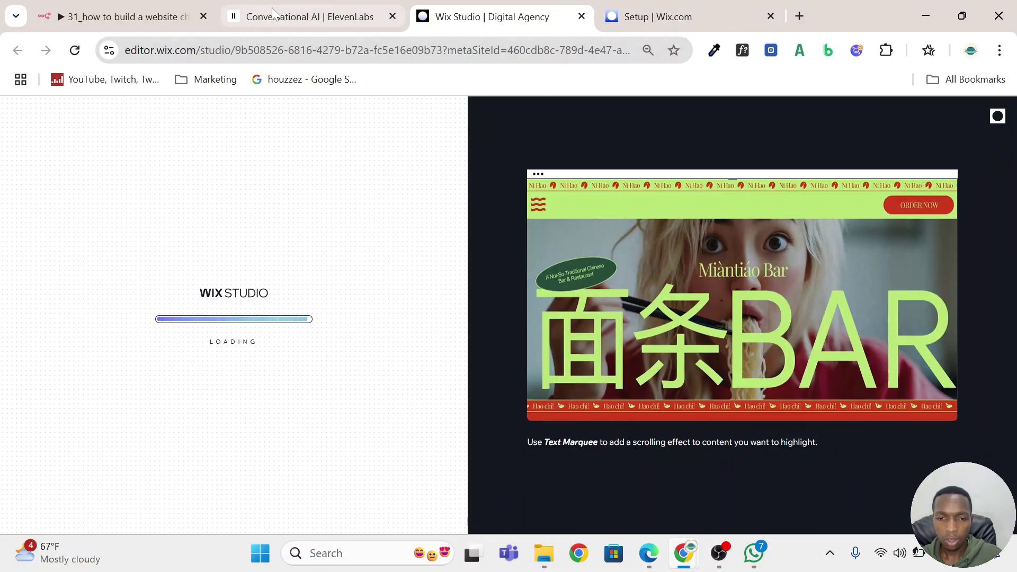
{"action": "left_click", "coordinate": [286, 17]}
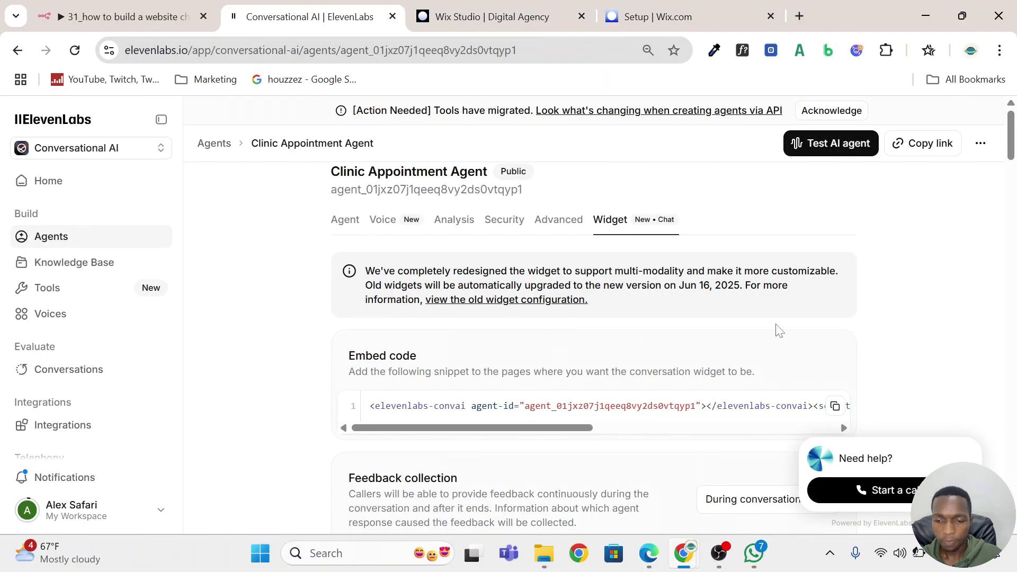
{"action": "scroll", "coordinate": [865, 319], "scroll_direction": "down", "scroll_amount": 3}
{"action": "scroll", "coordinate": [866, 321], "scroll_direction": "up", "scroll_amount": 3}
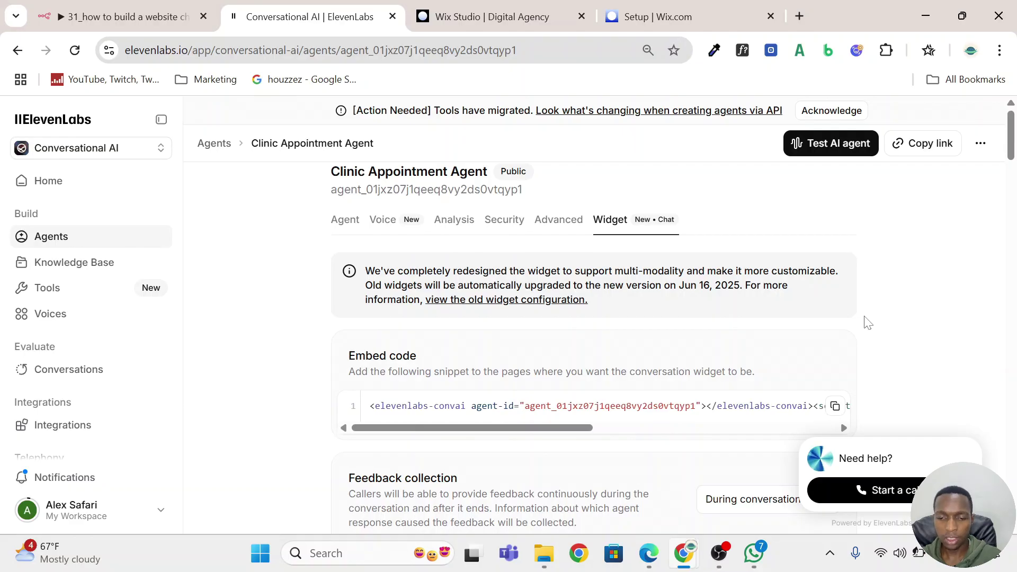
{"action": "scroll", "coordinate": [867, 323], "scroll_direction": "down", "scroll_amount": 3}
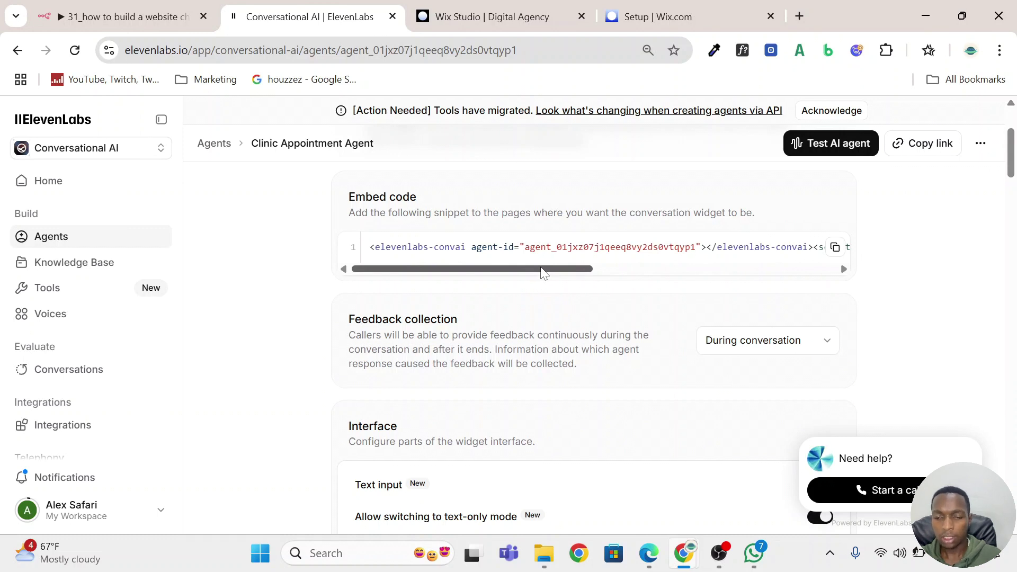
{"action": "left_click_drag", "start_coordinate": [543, 272], "coordinate": [415, 275]}
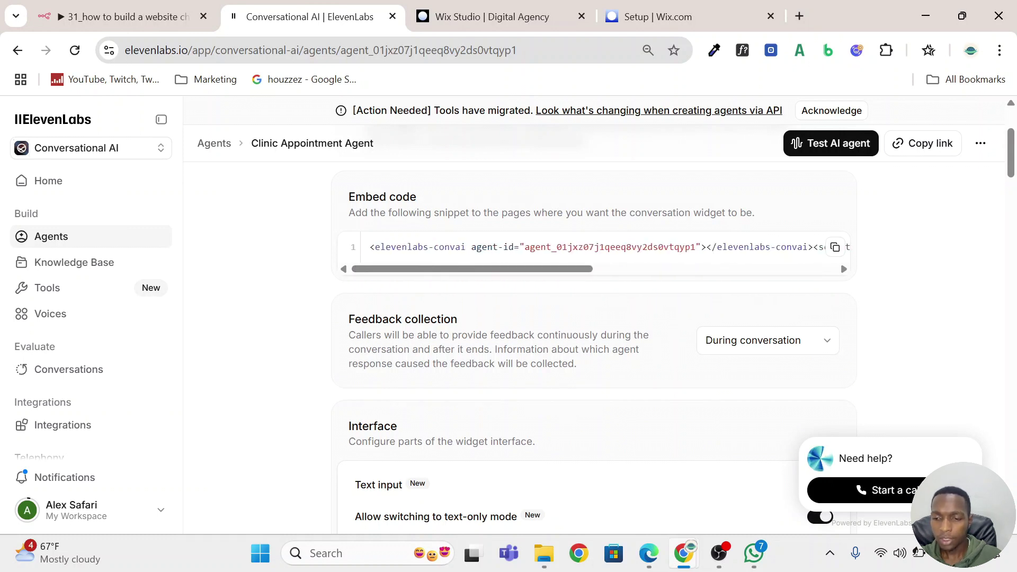
{"action": "scroll", "coordinate": [922, 231], "scroll_direction": "up", "scroll_amount": 3}
{"action": "scroll", "coordinate": [889, 244], "scroll_direction": "down", "scroll_amount": 5}
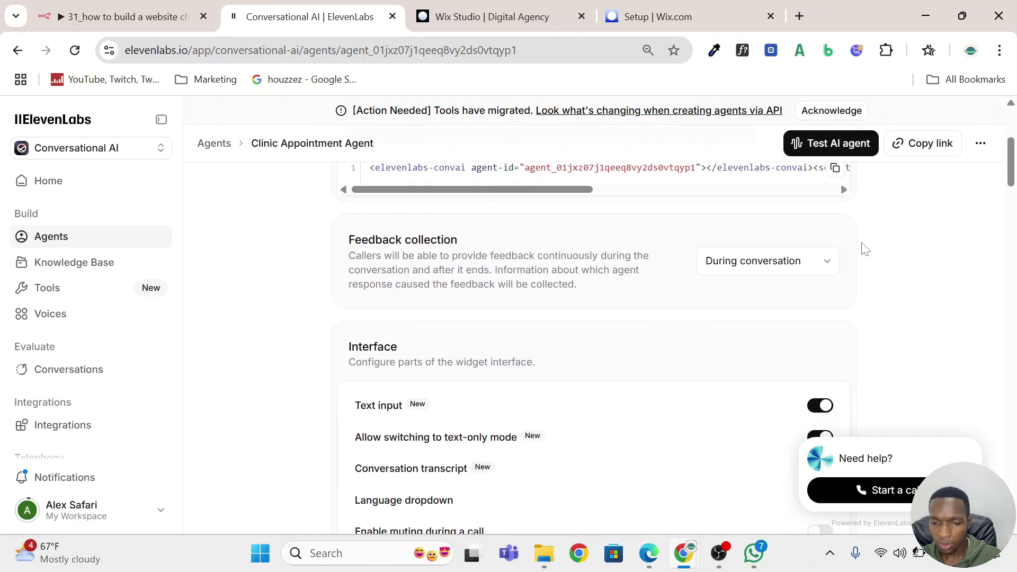
{"action": "scroll", "coordinate": [857, 249], "scroll_direction": "up", "scroll_amount": 3}
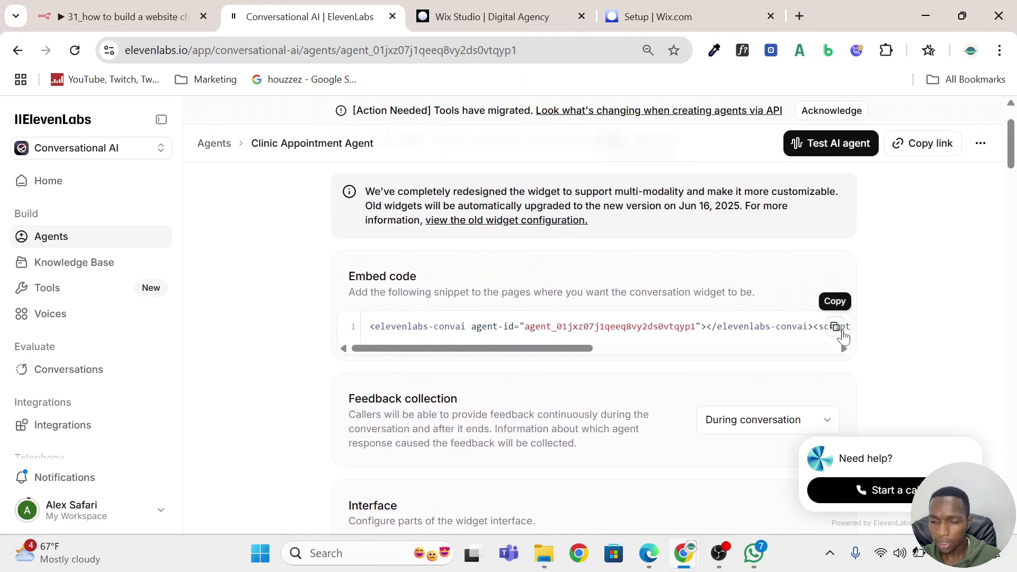
Step: Copy the widget embed code, enable the conversation transcript, and save
{"action": "left_click", "coordinate": [835, 327]}
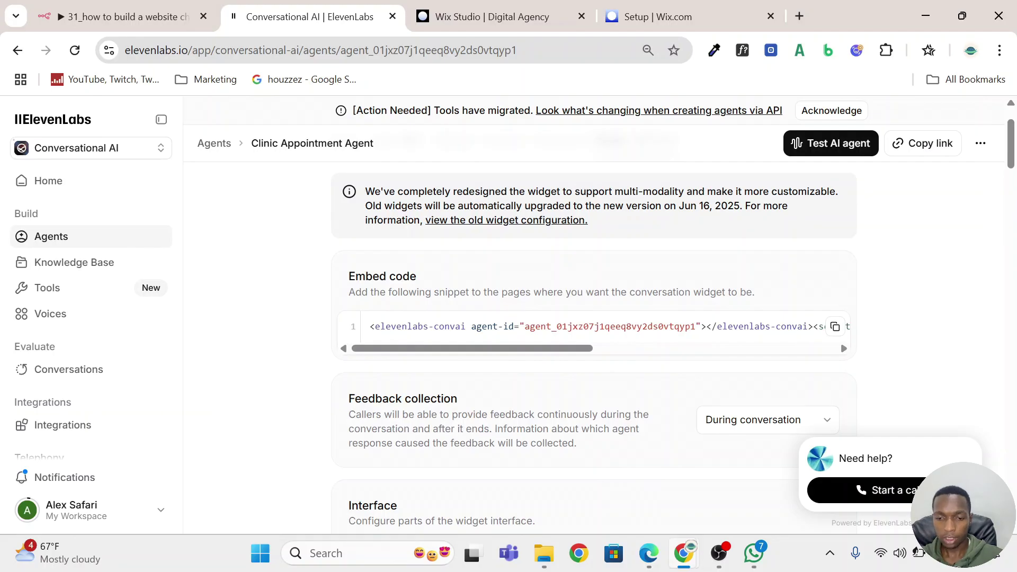
{"action": "scroll", "coordinate": [583, 324], "scroll_direction": "down", "scroll_amount": 5}
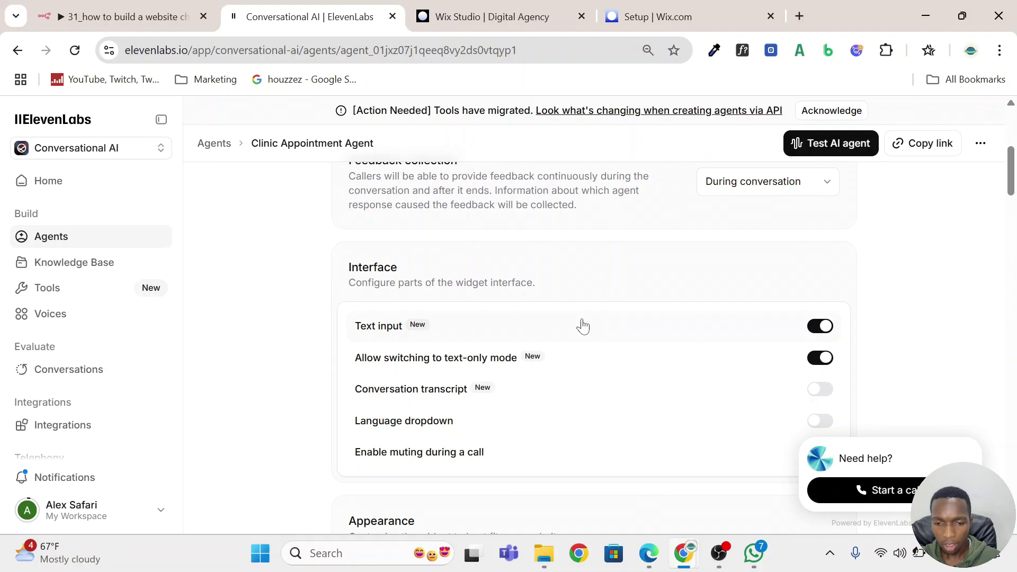
{"action": "scroll", "coordinate": [580, 324], "scroll_direction": "down", "scroll_amount": 2}
{"action": "scroll", "coordinate": [580, 324], "scroll_direction": "up", "scroll_amount": 2}
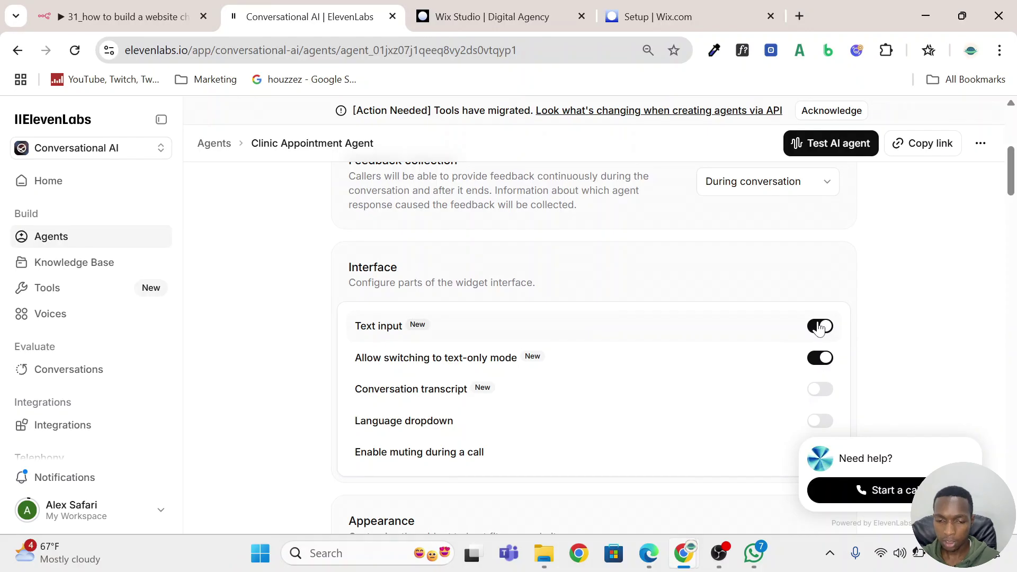
{"action": "scroll", "coordinate": [819, 333], "scroll_direction": "down", "scroll_amount": 2}
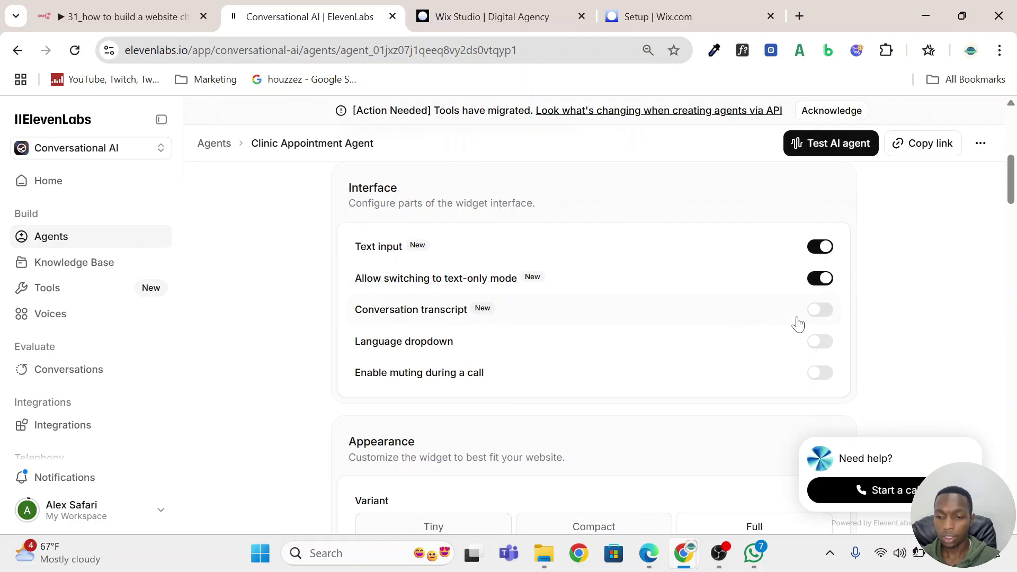
{"action": "left_click", "coordinate": [827, 313]}
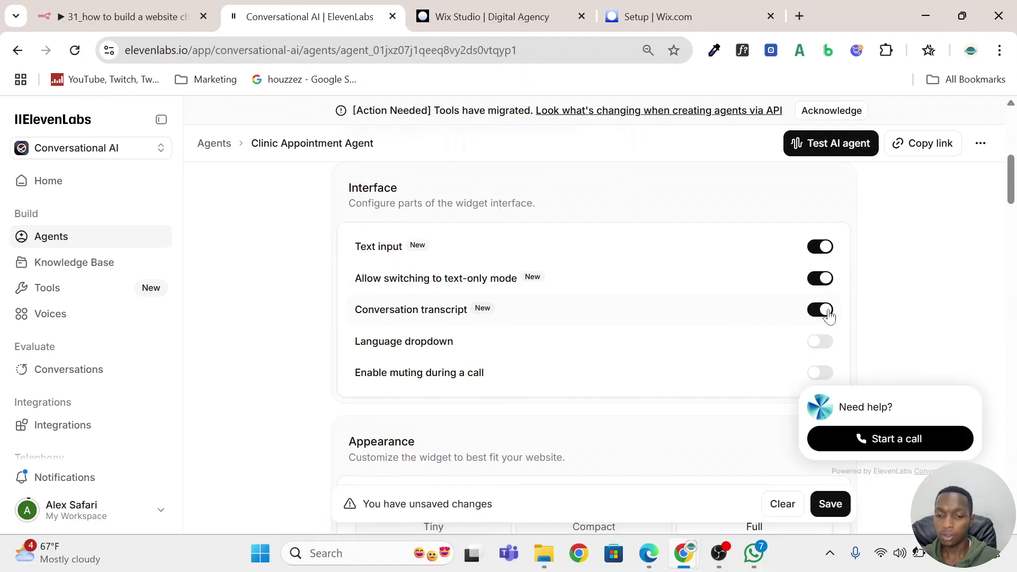
{"action": "left_click", "coordinate": [832, 505]}
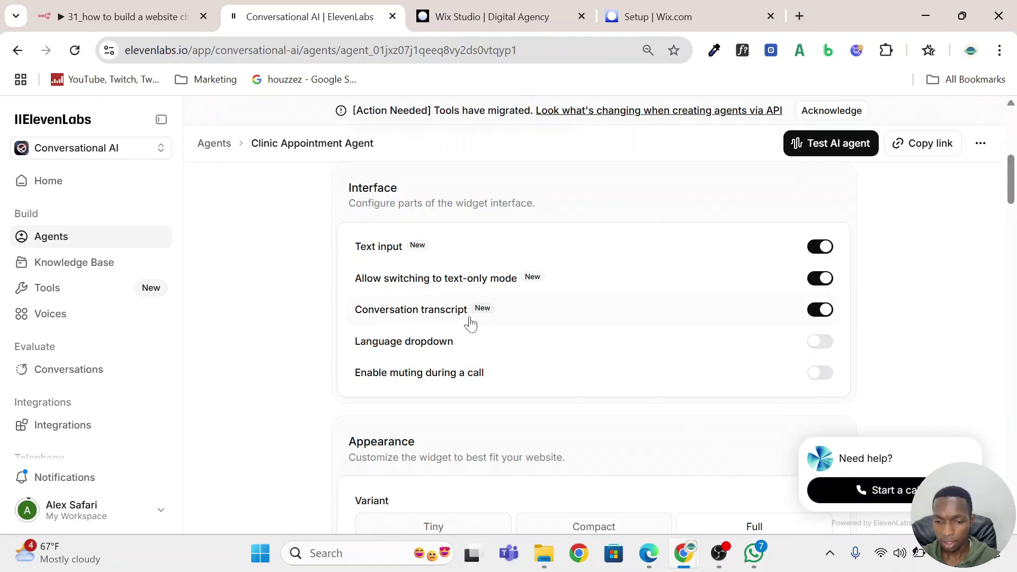
Step: Toggle the widget's Language dropdown on, off, and on again in Interface
{"action": "left_click", "coordinate": [825, 344]}
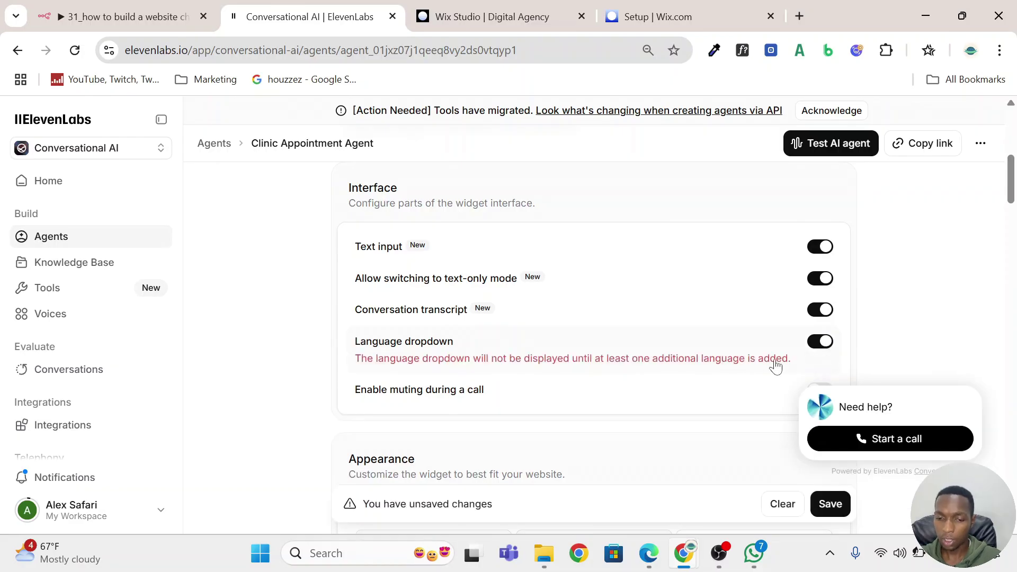
{"action": "left_click", "coordinate": [822, 342]}
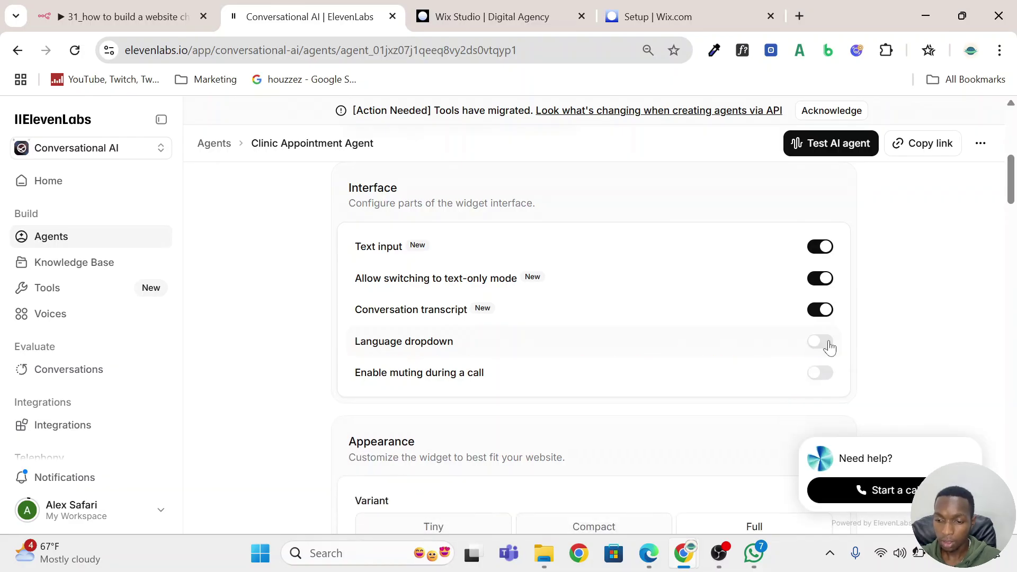
{"action": "left_click", "coordinate": [828, 346]}
{"action": "scroll", "coordinate": [434, 212], "scroll_direction": "up", "scroll_amount": 1}
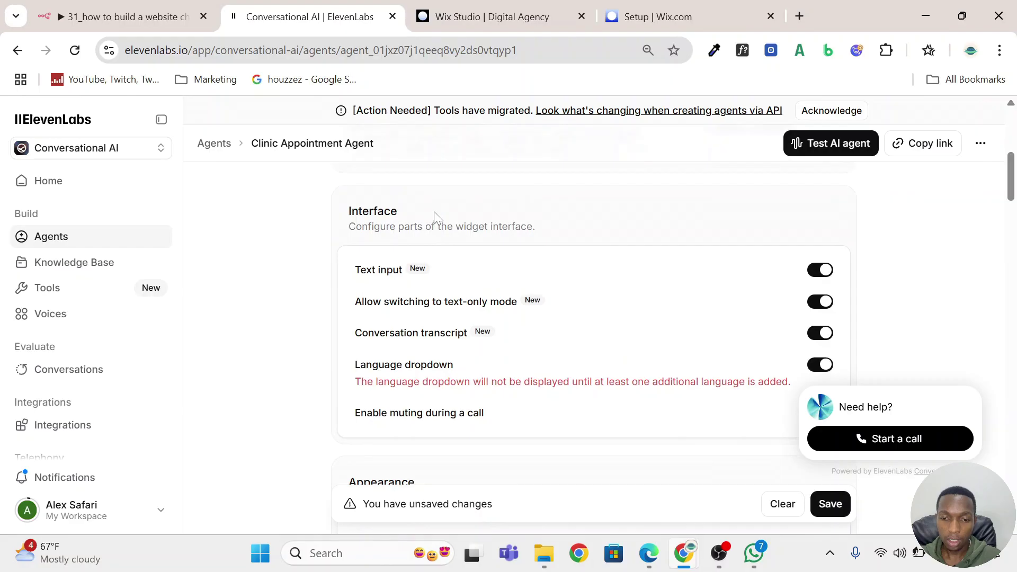
{"action": "scroll", "coordinate": [434, 211], "scroll_direction": "up", "scroll_amount": 10}
Step: On the Agent tab, tick Arabic and Chinese in the Additional Languages list
{"action": "left_click", "coordinate": [342, 221]}
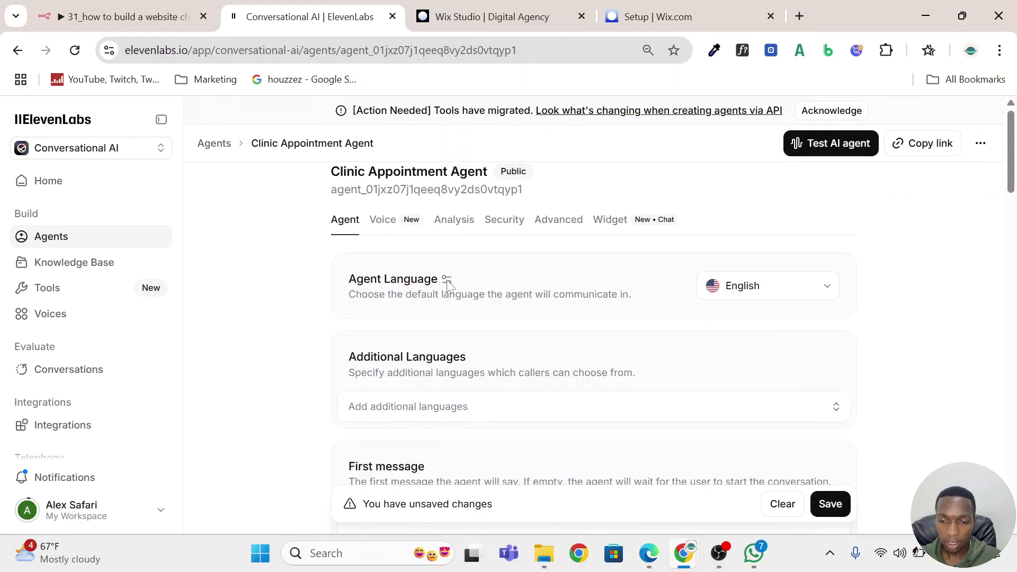
{"action": "scroll", "coordinate": [705, 307], "scroll_direction": "down", "scroll_amount": 3}
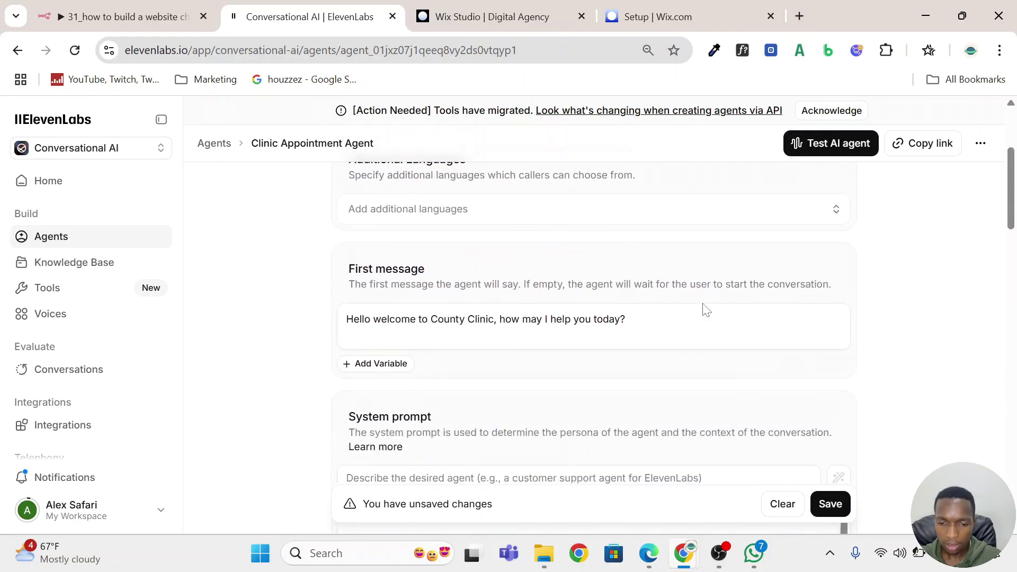
{"action": "scroll", "coordinate": [705, 307], "scroll_direction": "up", "scroll_amount": 3}
{"action": "scroll", "coordinate": [567, 348], "scroll_direction": "down", "scroll_amount": 1}
{"action": "left_click", "coordinate": [558, 331]}
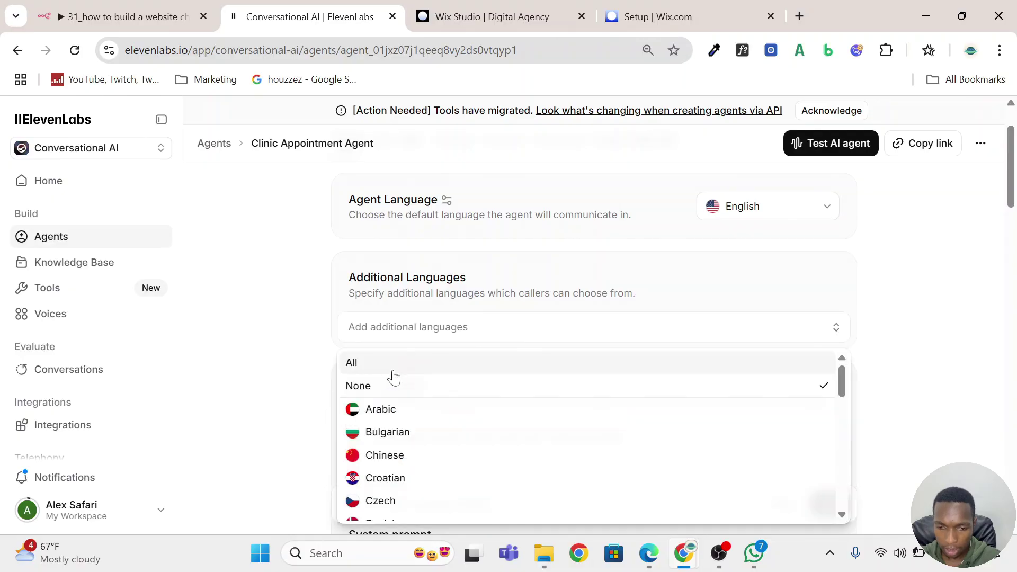
{"action": "left_click", "coordinate": [390, 411]}
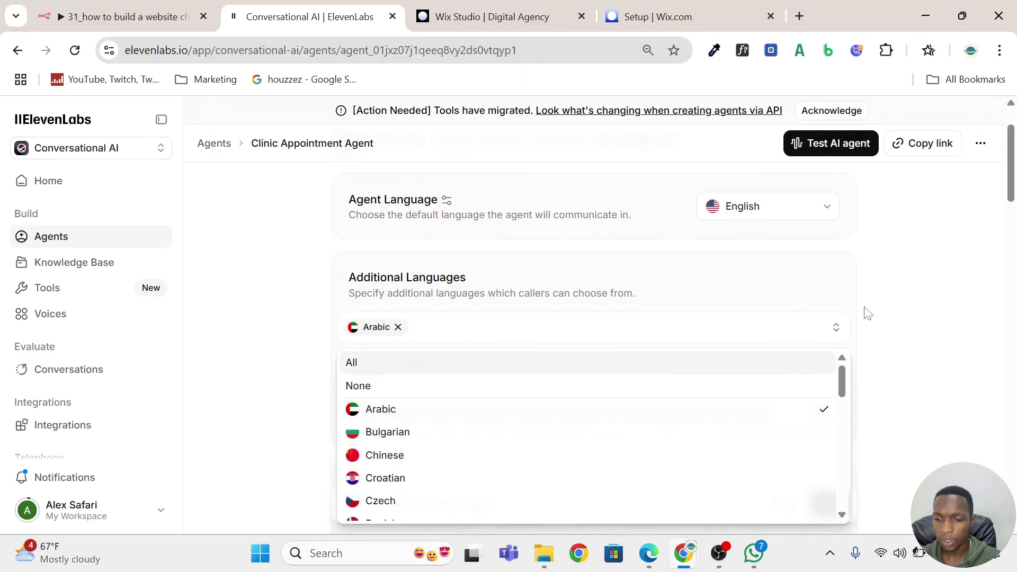
{"action": "scroll", "coordinate": [503, 431], "scroll_direction": "down", "scroll_amount": 2}
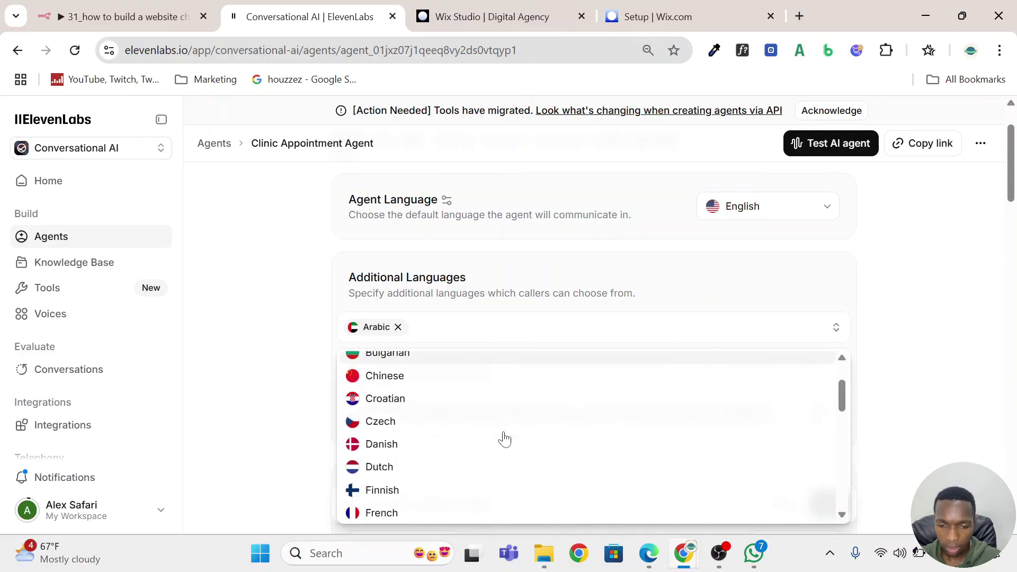
{"action": "left_click", "coordinate": [474, 386]}
{"action": "left_click", "coordinate": [924, 265]}
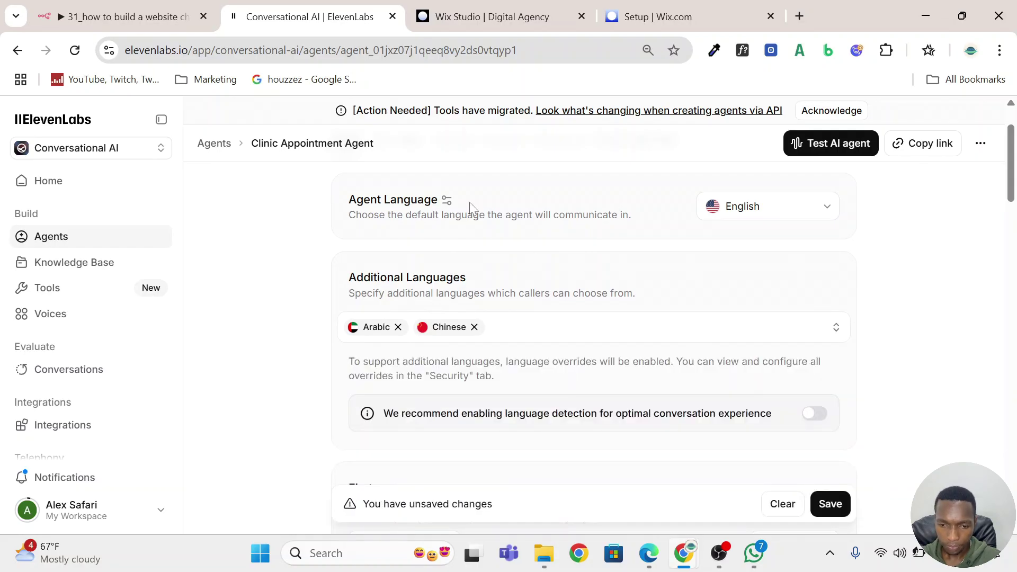
{"action": "scroll", "coordinate": [471, 212], "scroll_direction": "up", "scroll_amount": 2}
Step: On the Widget tab, switch on 'Enable muting during a call' under Interface
{"action": "left_click", "coordinate": [625, 222]}
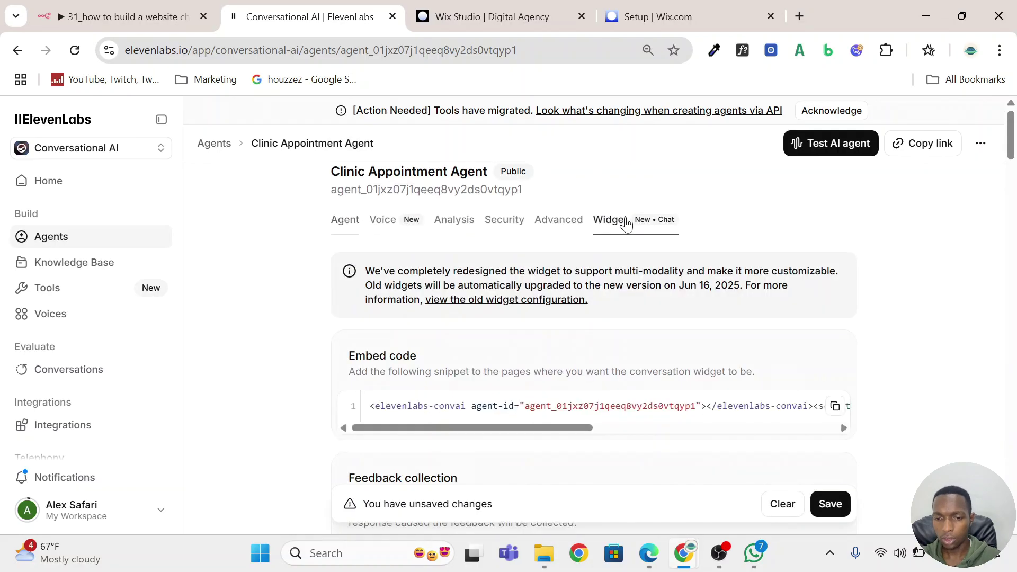
{"action": "scroll", "coordinate": [669, 295], "scroll_direction": "down", "scroll_amount": 9}
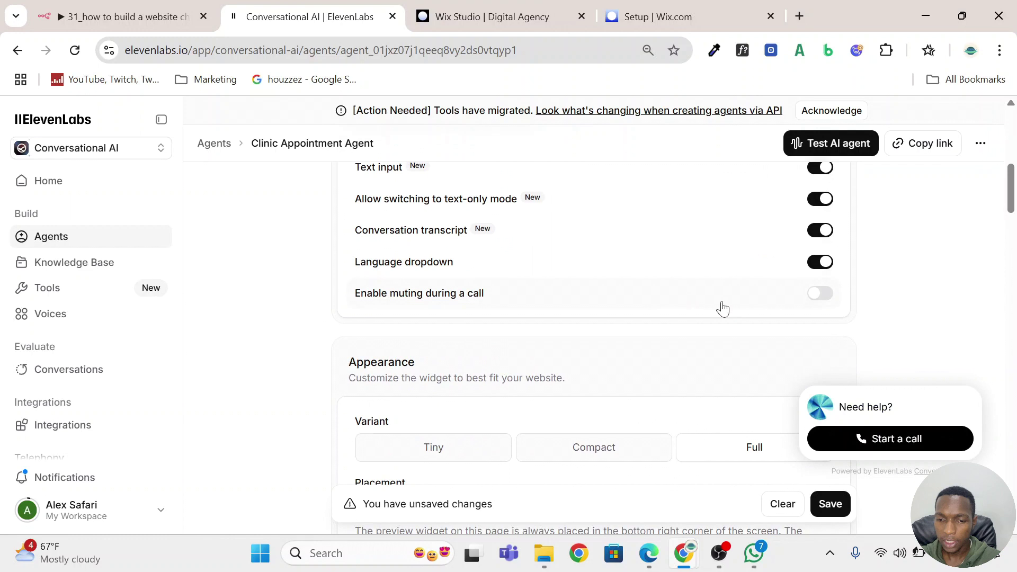
{"action": "left_click", "coordinate": [820, 295]}
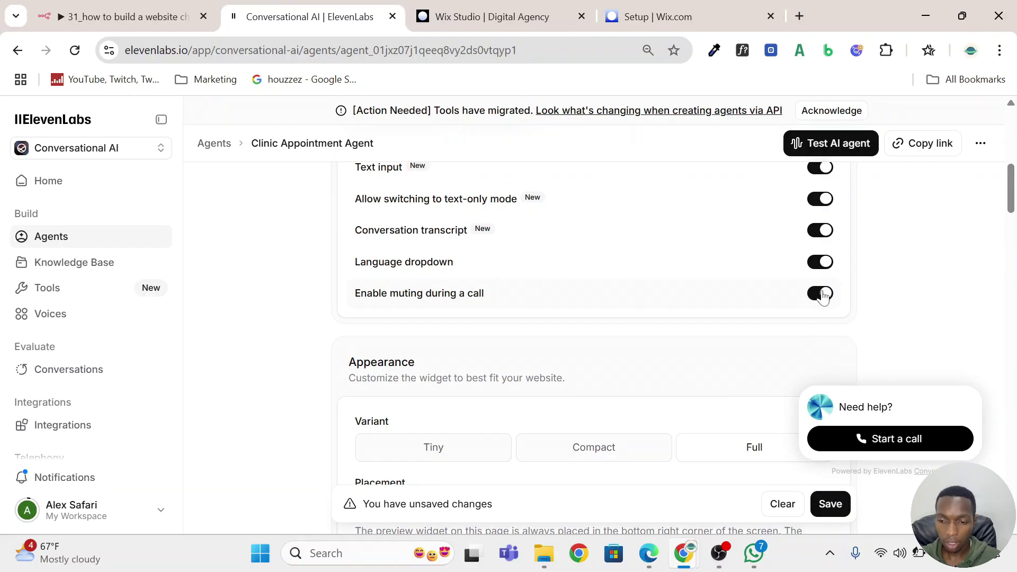
{"action": "scroll", "coordinate": [822, 296], "scroll_direction": "down", "scroll_amount": 5}
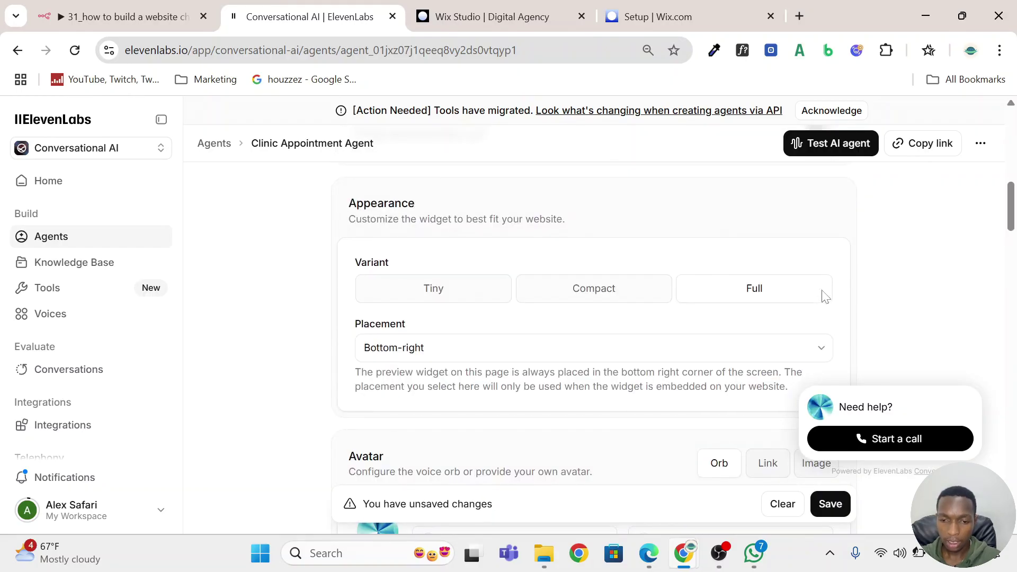
{"action": "scroll", "coordinate": [743, 307], "scroll_direction": "down", "scroll_amount": 10}
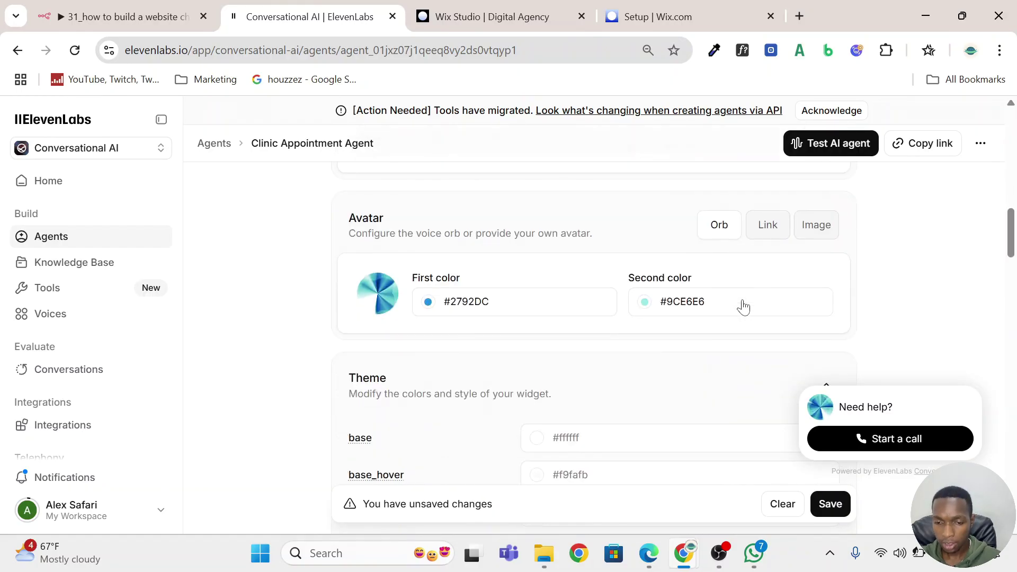
{"action": "scroll", "coordinate": [744, 307], "scroll_direction": "down", "scroll_amount": 15}
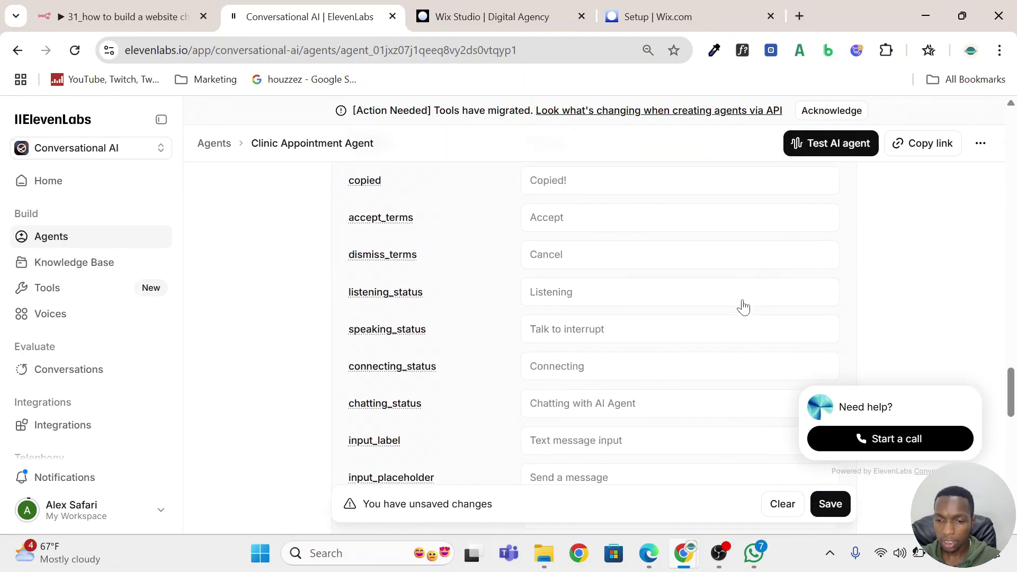
{"action": "scroll", "coordinate": [593, 318], "scroll_direction": "up", "scroll_amount": 20}
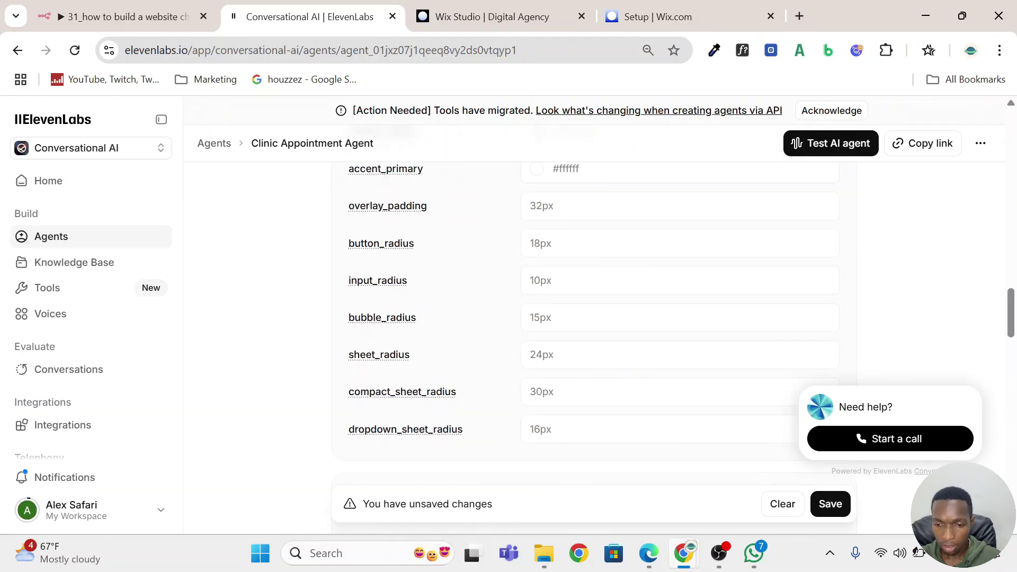
{"action": "scroll", "coordinate": [743, 311], "scroll_direction": "down", "scroll_amount": 2}
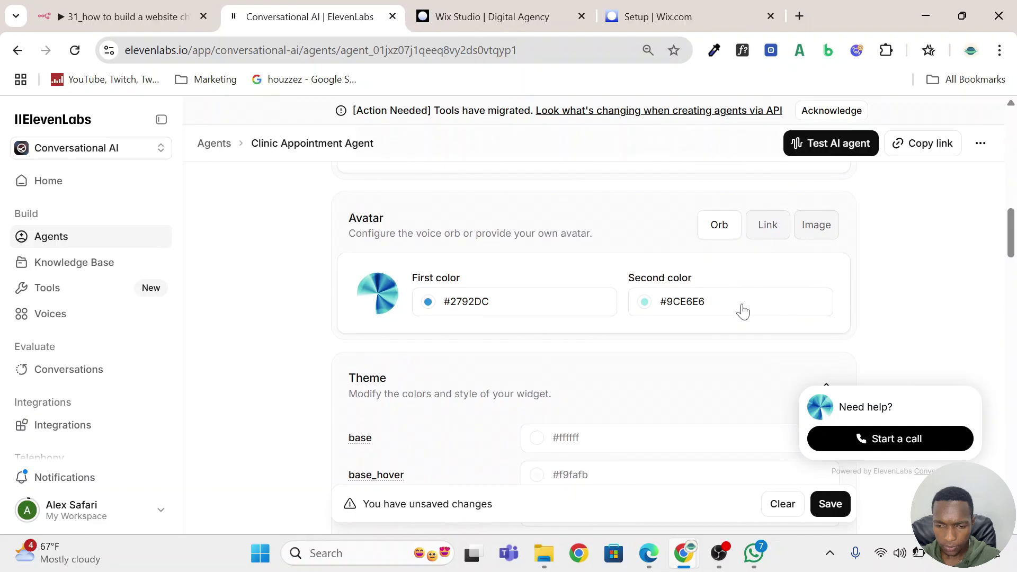
Step: Set the avatar orb's First color to #246ea3 with the colour picker
{"action": "left_click", "coordinate": [428, 303]}
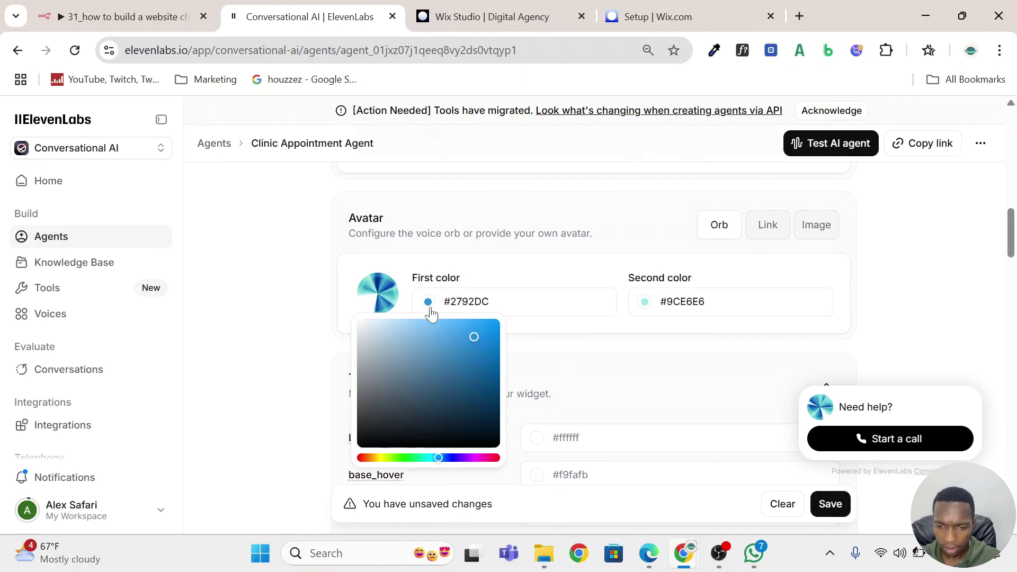
{"action": "left_click_drag", "start_coordinate": [444, 362], "coordinate": [357, 445]}
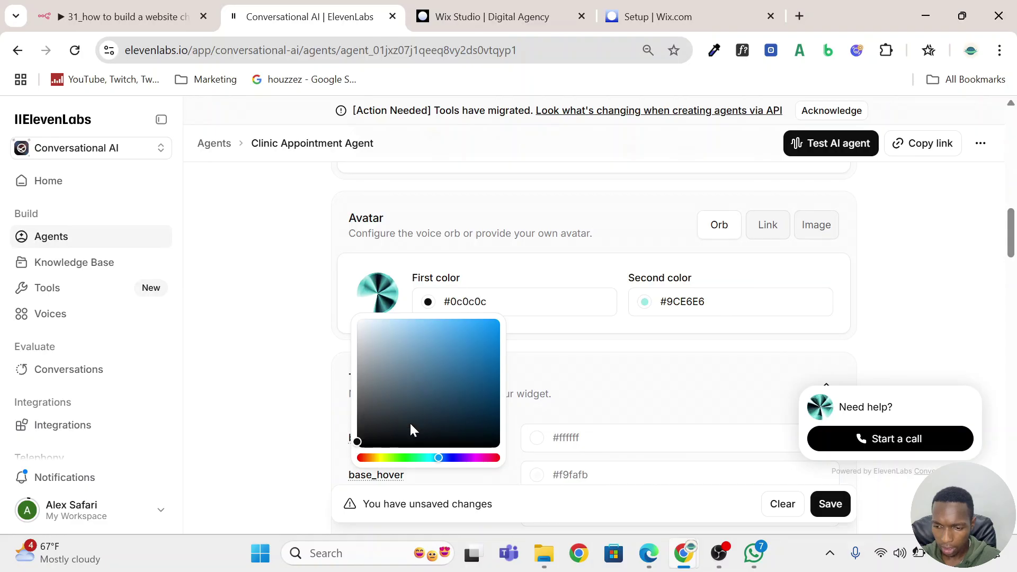
{"action": "left_click", "coordinate": [468, 365]}
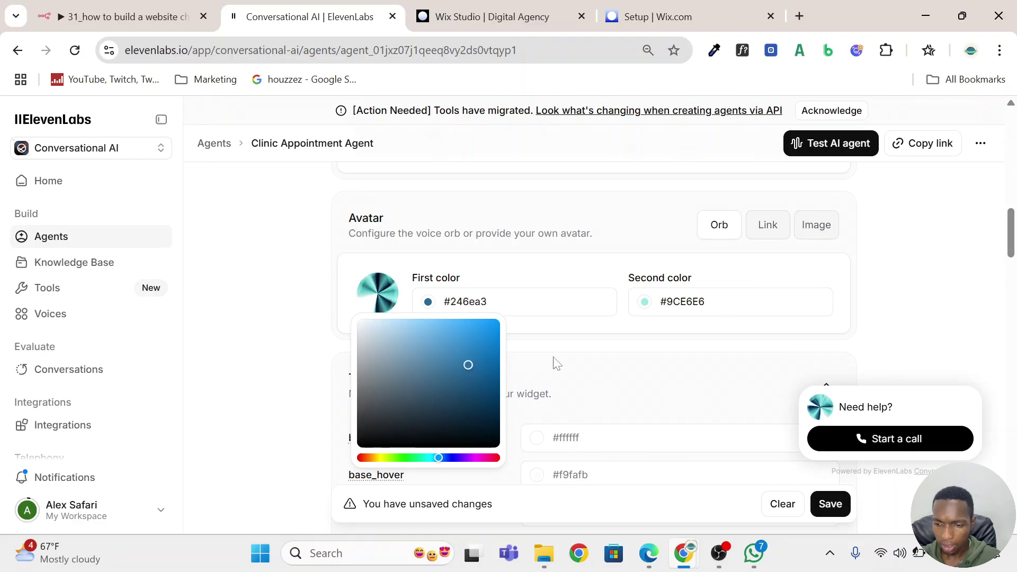
{"action": "left_click", "coordinate": [543, 278]}
{"action": "scroll", "coordinate": [593, 344], "scroll_direction": "down", "scroll_amount": 5}
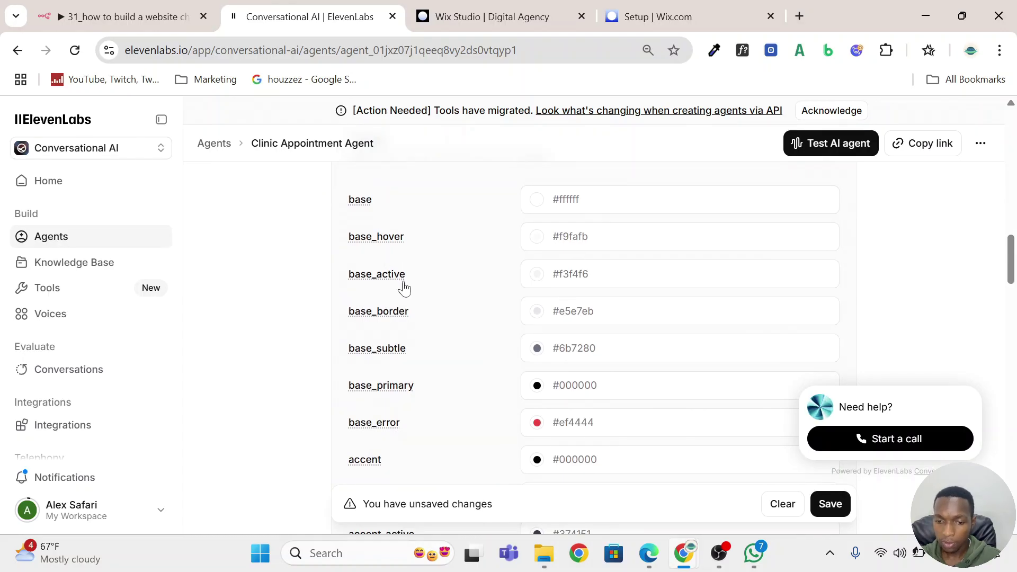
{"action": "mouse_move", "coordinate": [405, 321]}
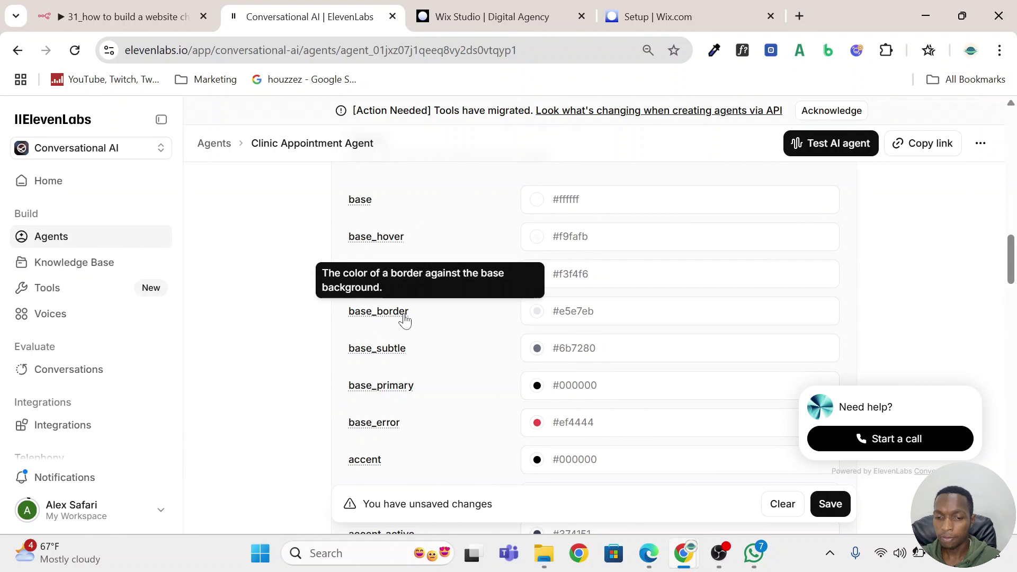
{"action": "scroll", "coordinate": [405, 321], "scroll_direction": "down", "scroll_amount": 3}
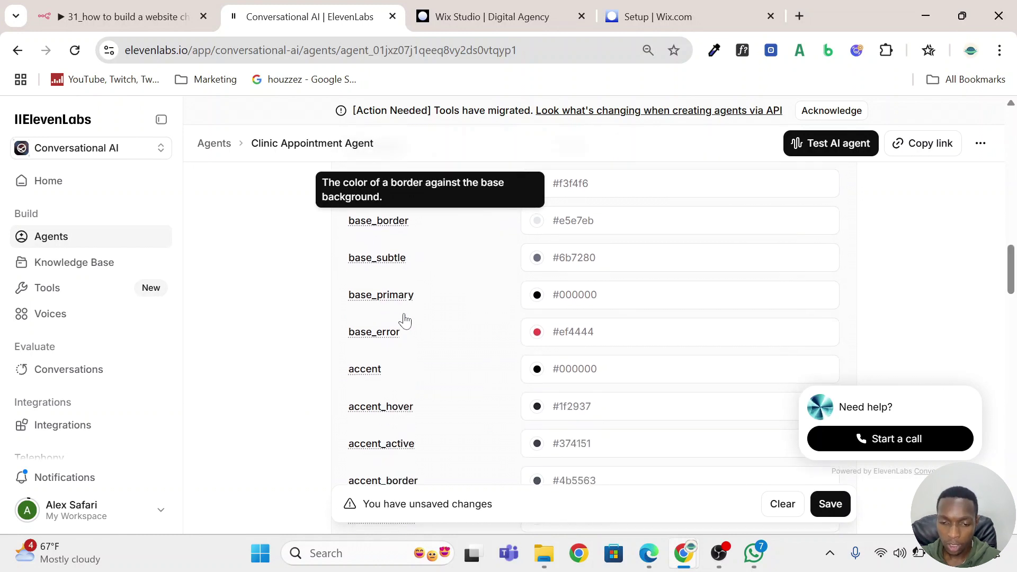
Step: Replace the main_label text 'Need help?' with 'Contact Us' under Text contents
{"action": "scroll", "coordinate": [525, 312], "scroll_direction": "down", "scroll_amount": 4}
{"action": "scroll", "coordinate": [541, 326], "scroll_direction": "down", "scroll_amount": 5}
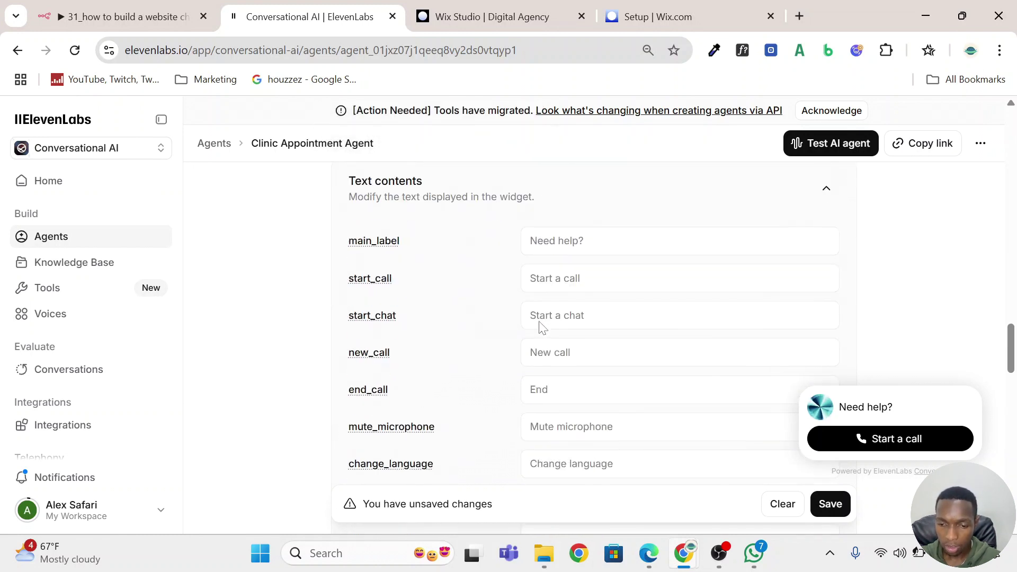
{"action": "scroll", "coordinate": [594, 318], "scroll_direction": "up", "scroll_amount": 2}
{"action": "left_click", "coordinate": [593, 320]}
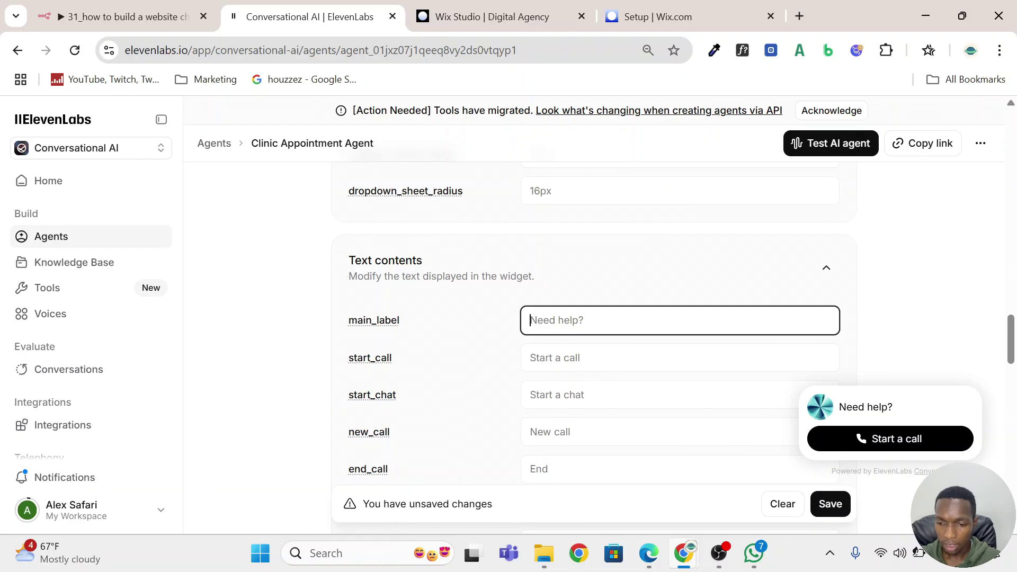
{"action": "left_click_drag", "start_coordinate": [907, 410], "coordinate": [842, 407]}
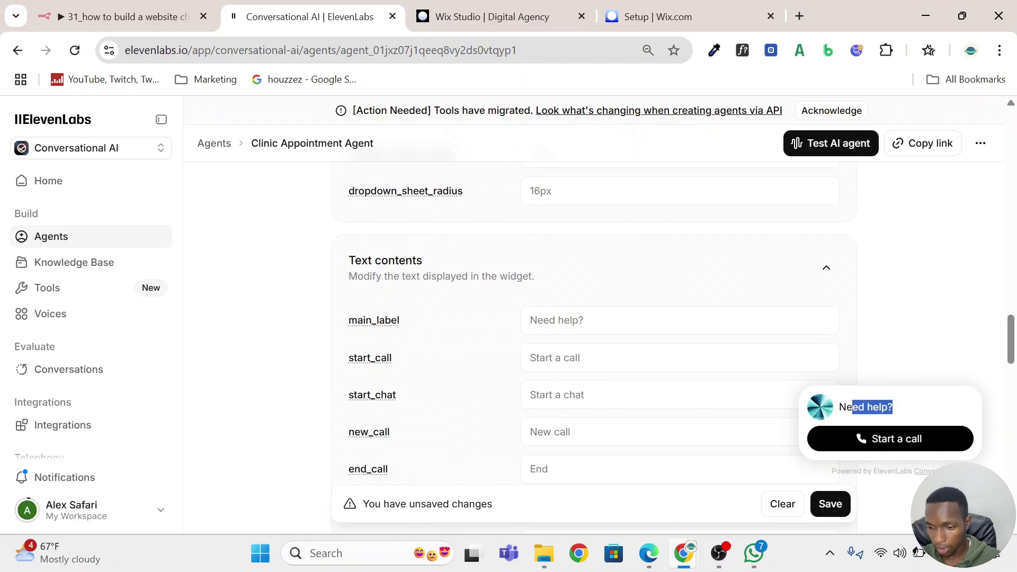
{"action": "left_click", "coordinate": [890, 439]}
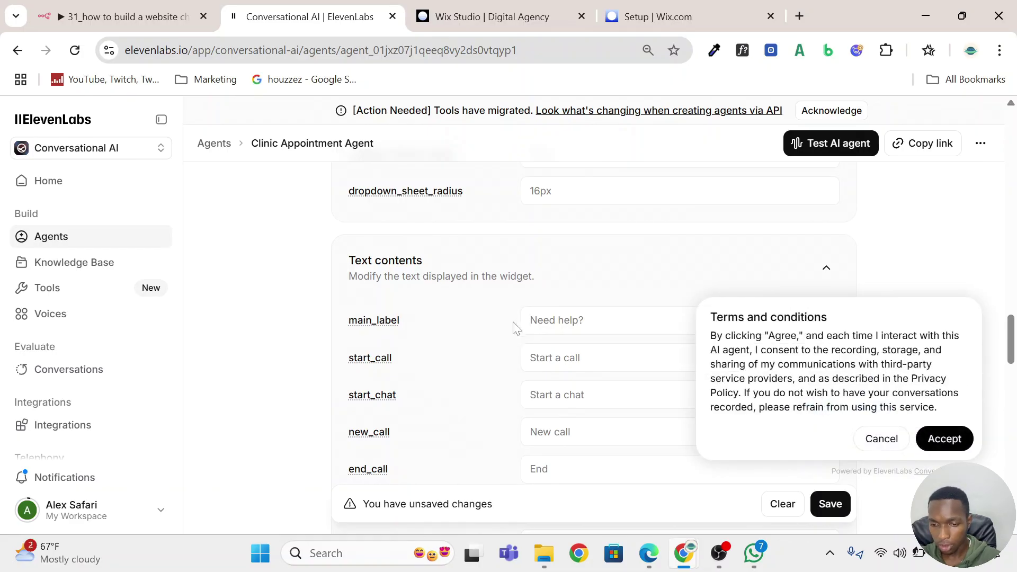
{"action": "left_click", "coordinate": [698, 287]}
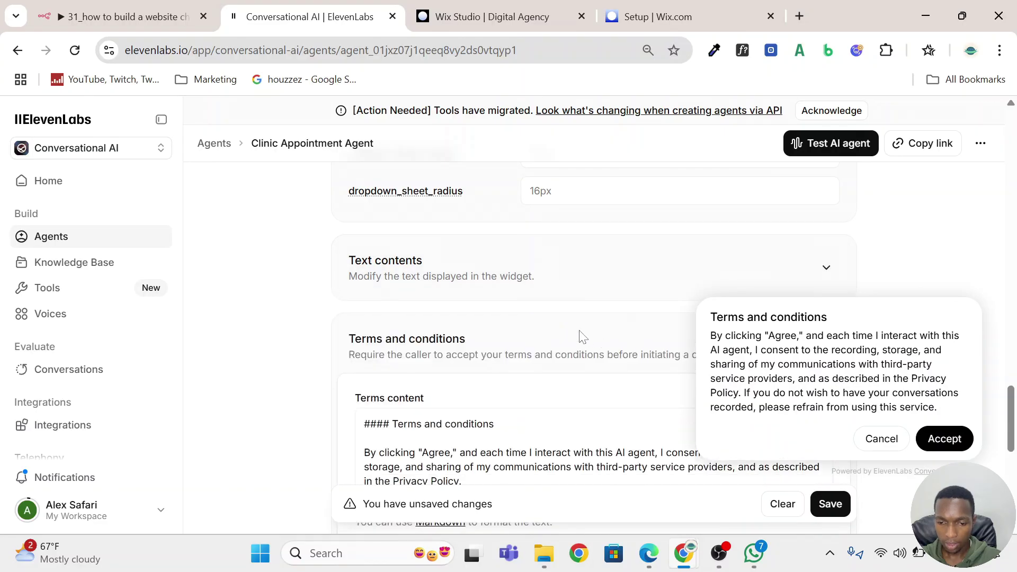
{"action": "left_click", "coordinate": [629, 286]}
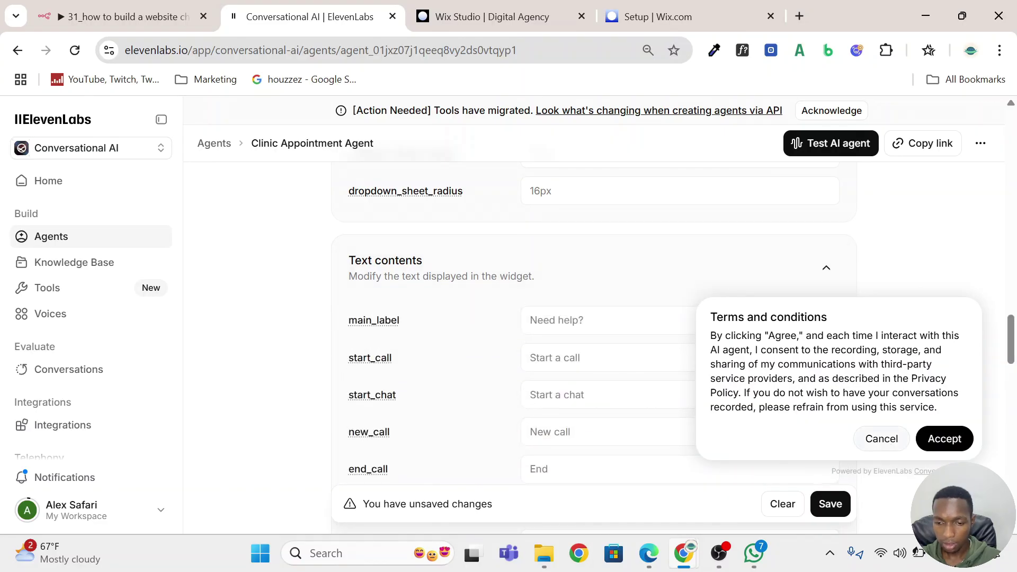
{"action": "left_click", "coordinate": [680, 320]}
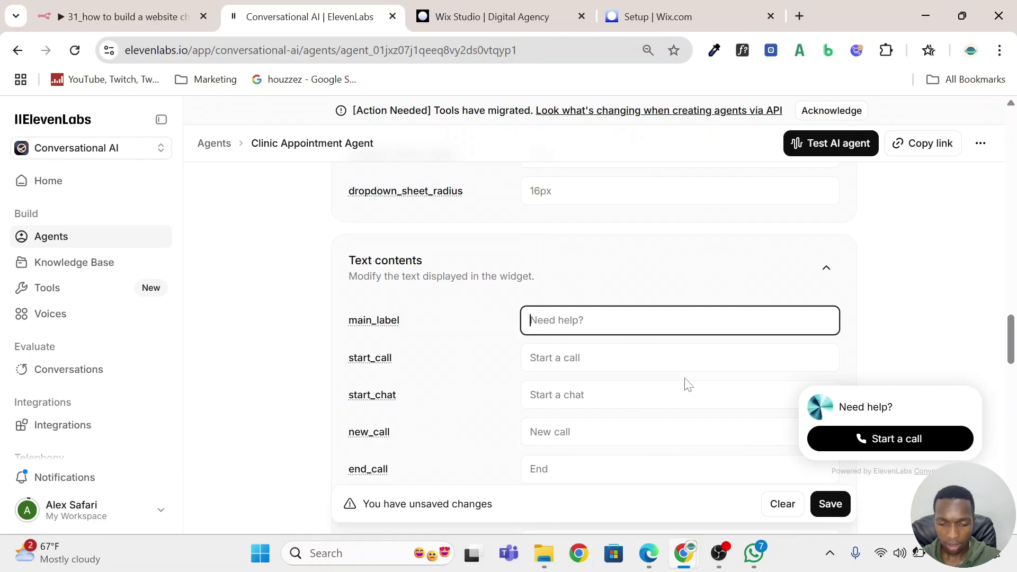
{"action": "type", "text": "Contact Us"}
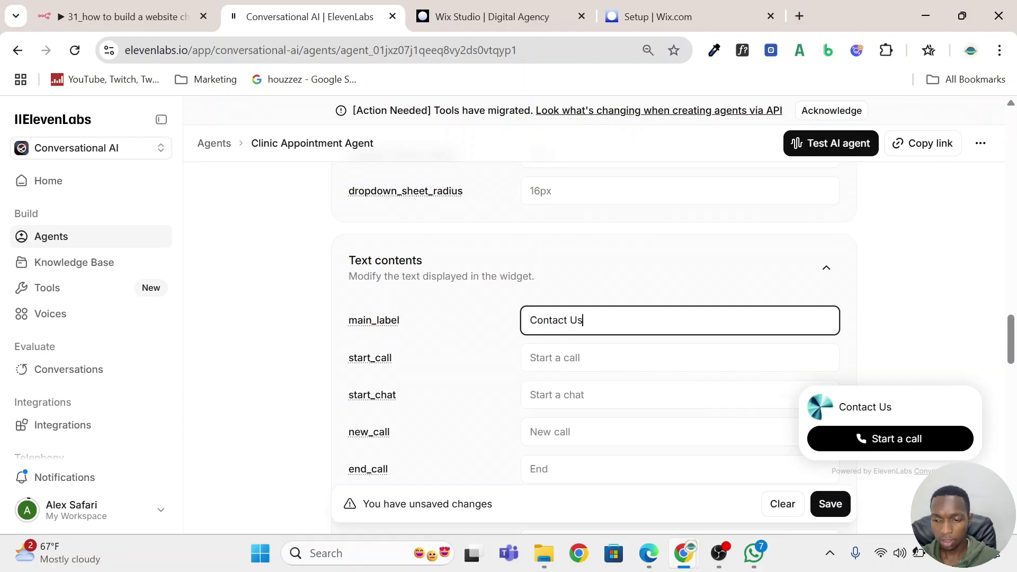
{"action": "key", "text": "Tab"}
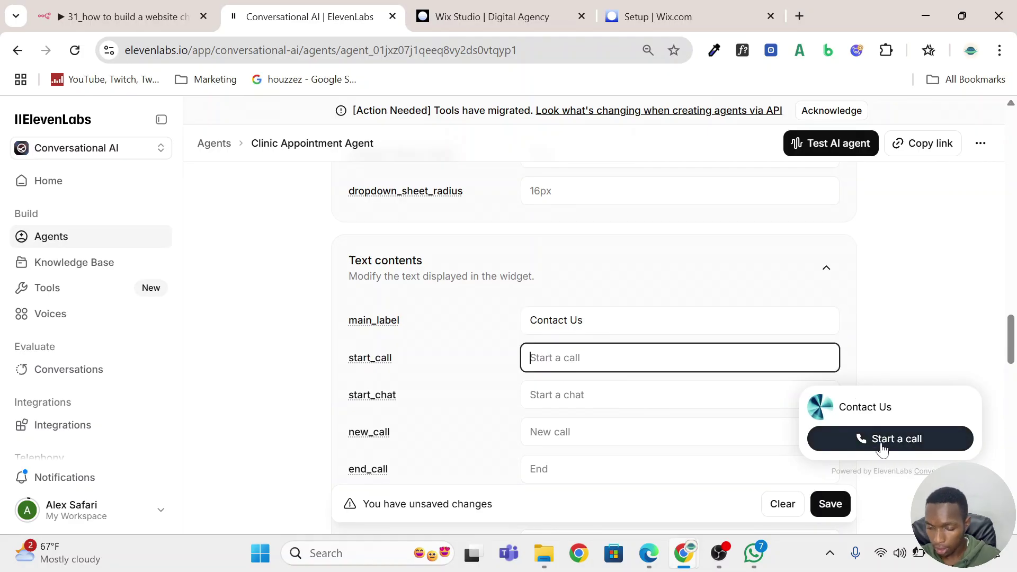
Step: Review the remaining widget settings down to Shareable Page, then save all pending changes
{"action": "scroll", "coordinate": [594, 344], "scroll_direction": "down", "scroll_amount": 3}
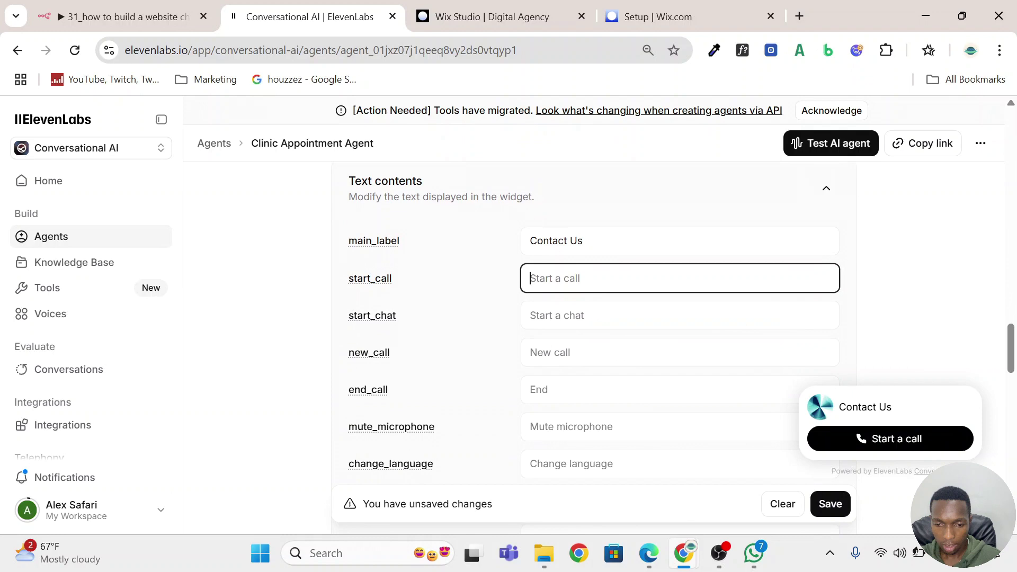
{"action": "scroll", "coordinate": [593, 344], "scroll_direction": "down", "scroll_amount": 10}
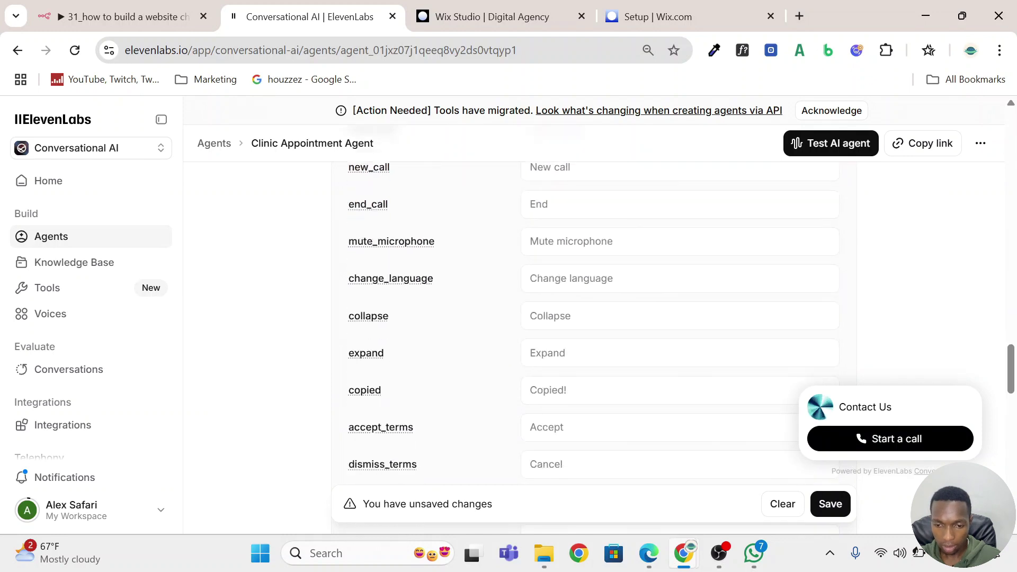
{"action": "scroll", "coordinate": [541, 220], "scroll_direction": "down", "scroll_amount": 7}
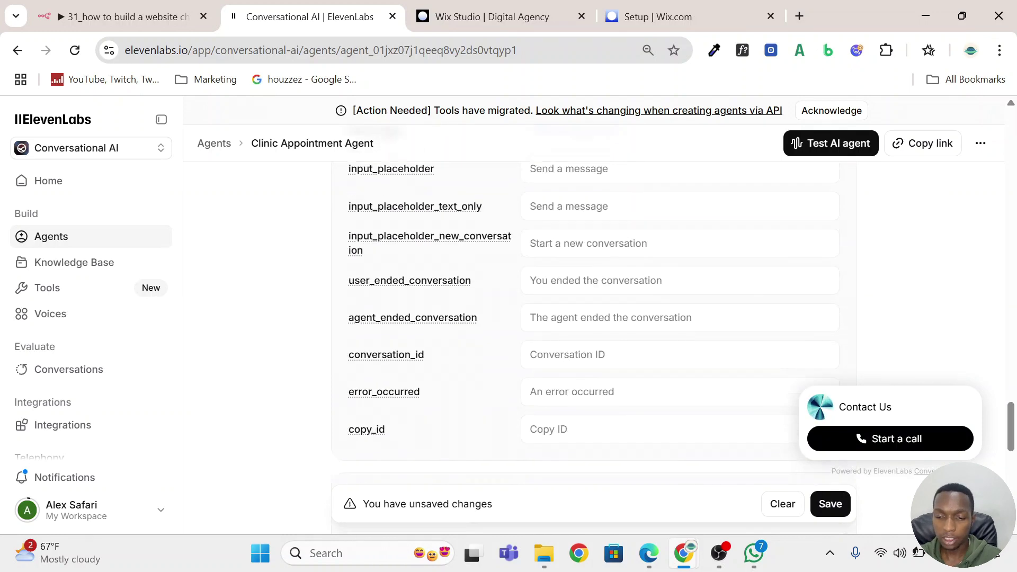
{"action": "scroll", "coordinate": [540, 220], "scroll_direction": "up", "scroll_amount": 4}
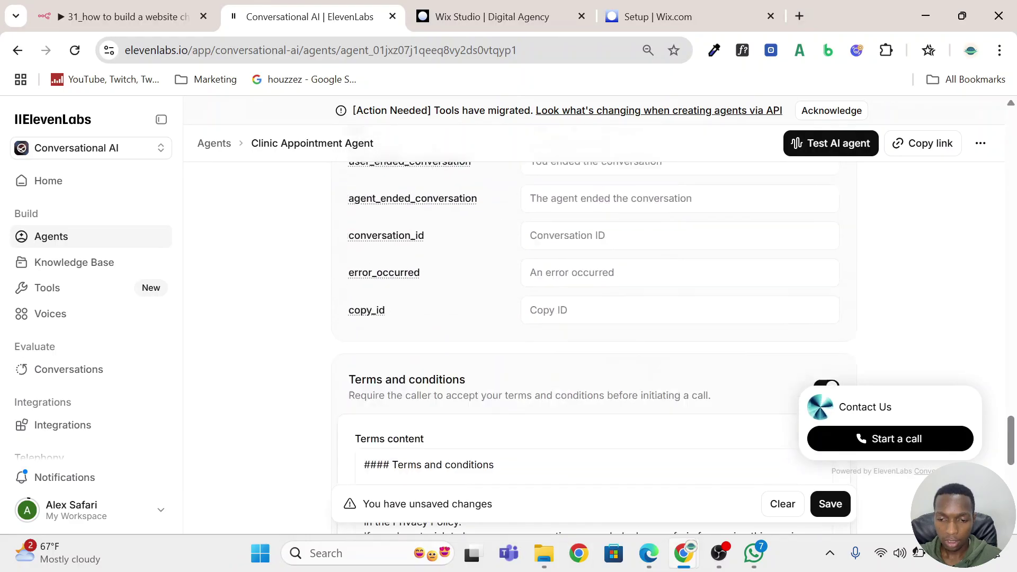
{"action": "scroll", "coordinate": [541, 220], "scroll_direction": "down", "scroll_amount": 5}
{"action": "scroll", "coordinate": [541, 220], "scroll_direction": "up", "scroll_amount": 3}
{"action": "scroll", "coordinate": [741, 349], "scroll_direction": "down", "scroll_amount": 4}
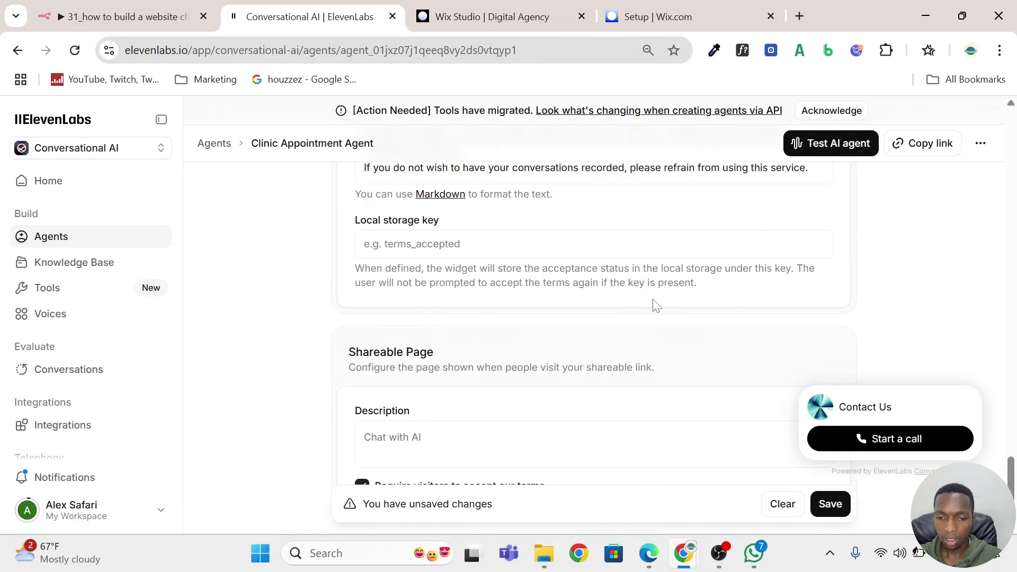
{"action": "scroll", "coordinate": [656, 305], "scroll_direction": "up", "scroll_amount": 3}
{"action": "left_click_drag", "start_coordinate": [365, 254], "coordinate": [602, 326]}
{"action": "scroll", "coordinate": [606, 359], "scroll_direction": "down", "scroll_amount": 2}
{"action": "scroll", "coordinate": [590, 284], "scroll_direction": "down", "scroll_amount": 3}
{"action": "scroll", "coordinate": [590, 284], "scroll_direction": "up", "scroll_amount": 1}
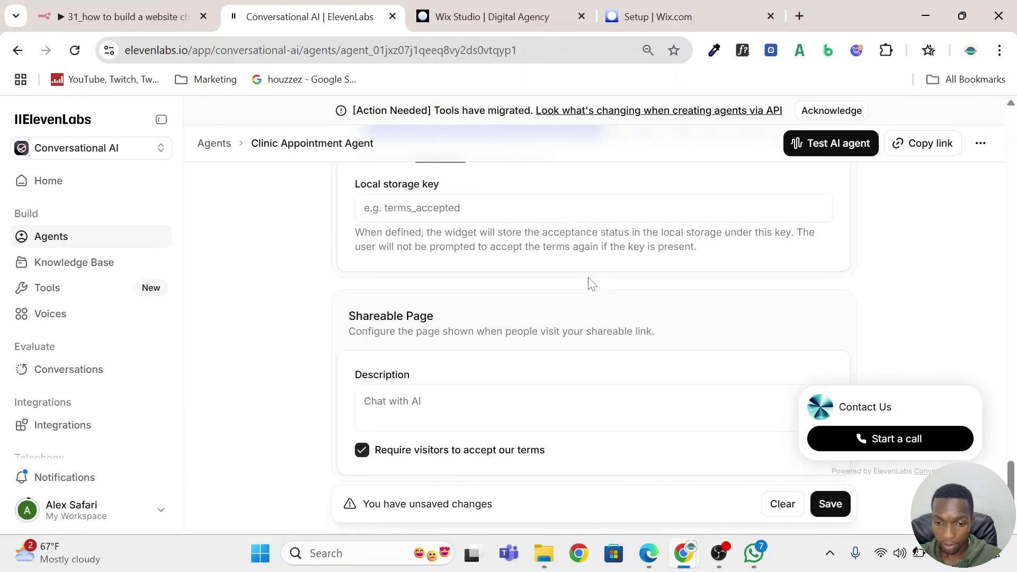
{"action": "scroll", "coordinate": [590, 284], "scroll_direction": "down", "scroll_amount": 2}
{"action": "left_click", "coordinate": [442, 318]}
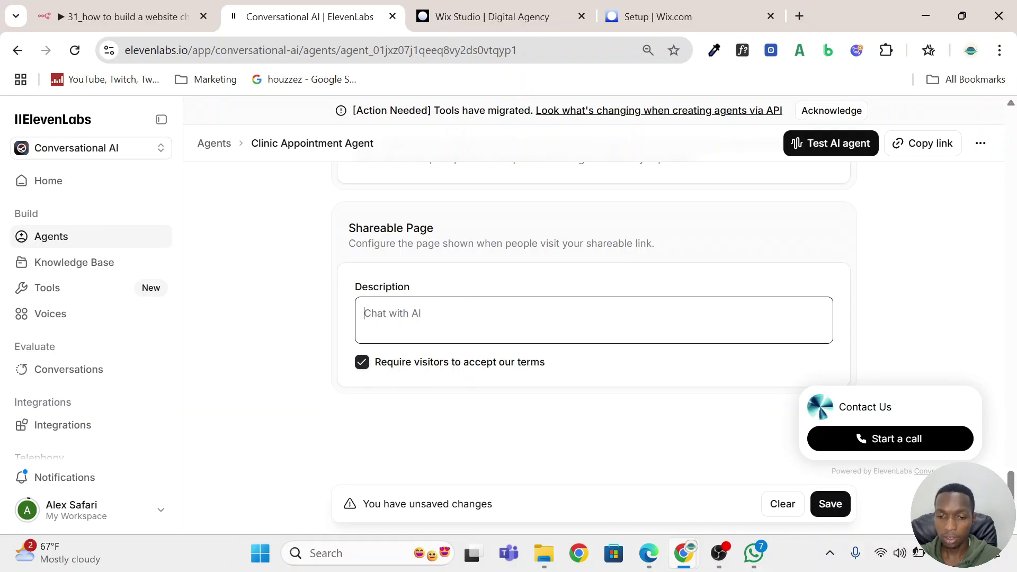
{"action": "left_click_drag", "start_coordinate": [659, 249], "coordinate": [517, 245]}
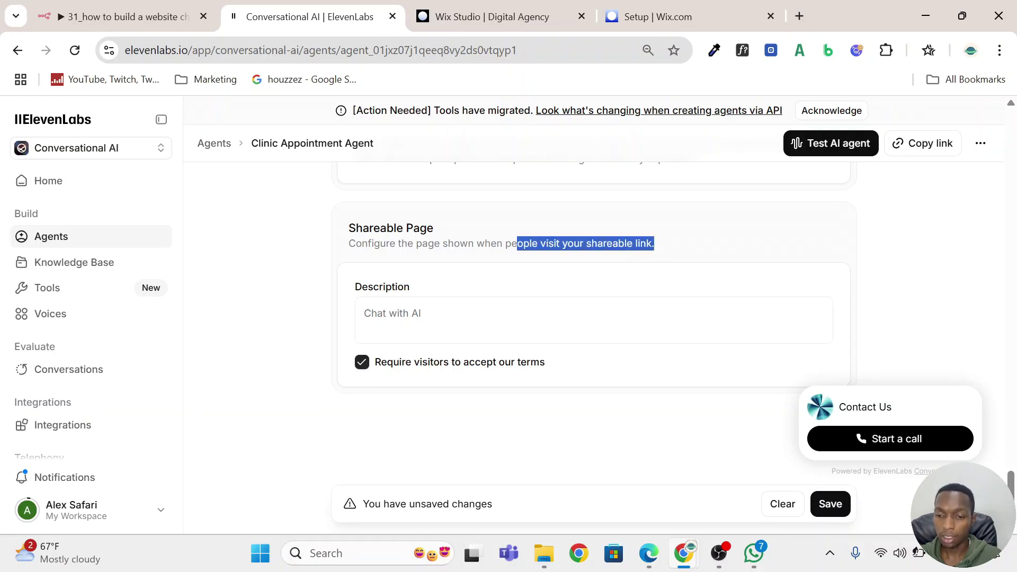
{"action": "left_click", "coordinate": [827, 505]}
{"action": "mouse_move", "coordinate": [719, 566]}
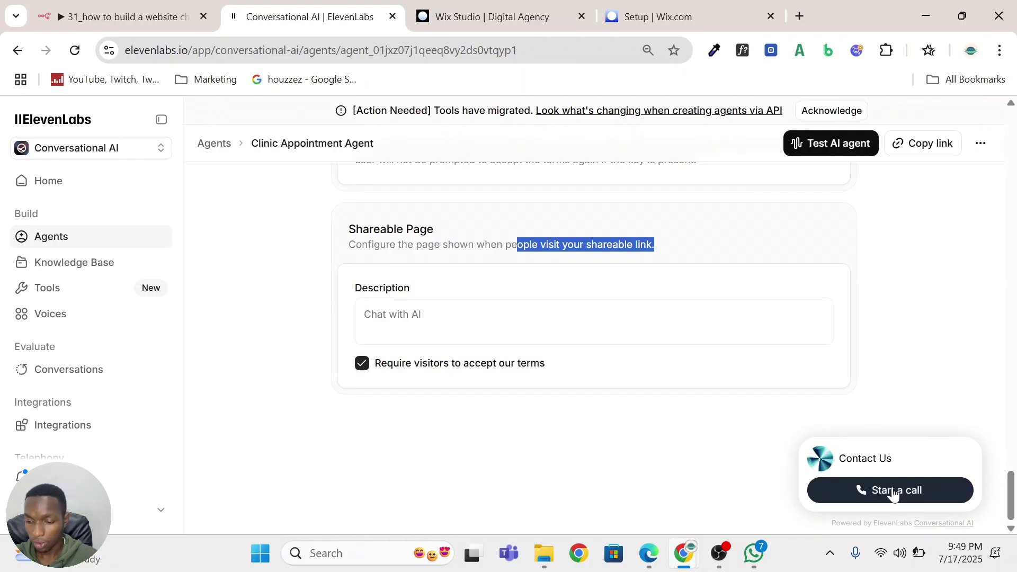
Step: Open the widget preview, accept its terms, and zoom the browser out twice
{"action": "left_click", "coordinate": [893, 493]}
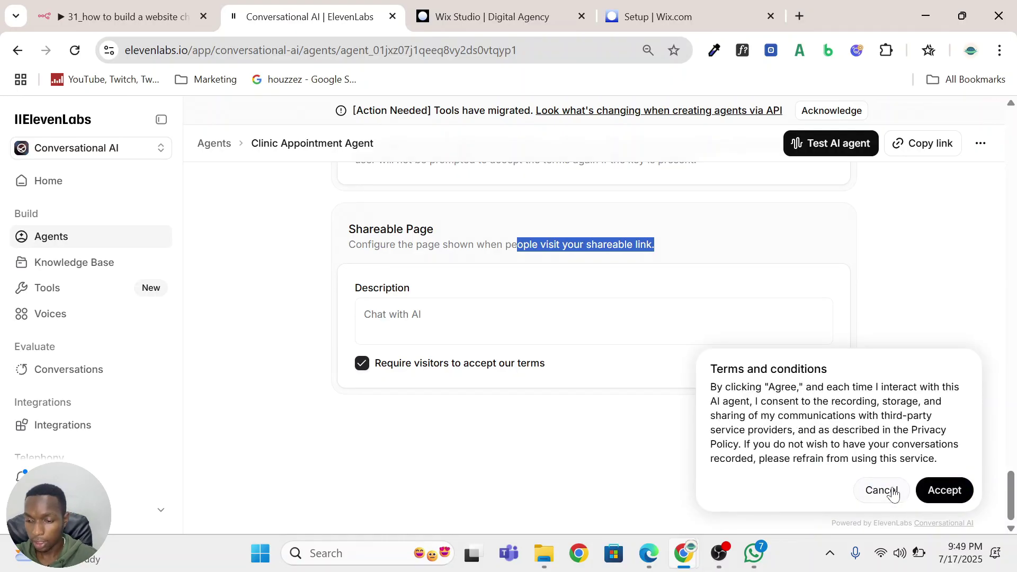
{"action": "left_click", "coordinate": [935, 494]}
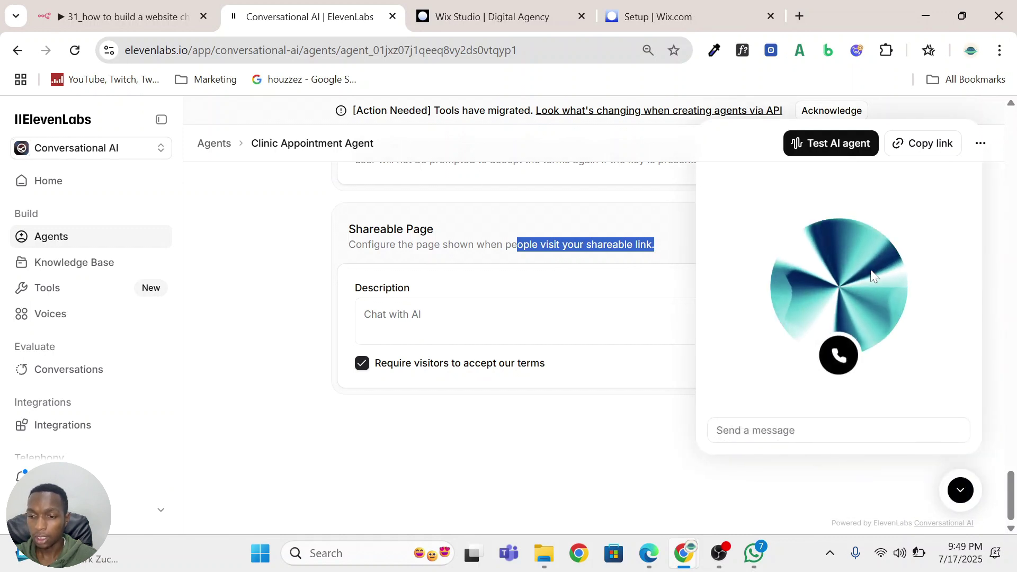
{"action": "scroll", "coordinate": [861, 384], "scroll_direction": "up", "scroll_amount": 2}
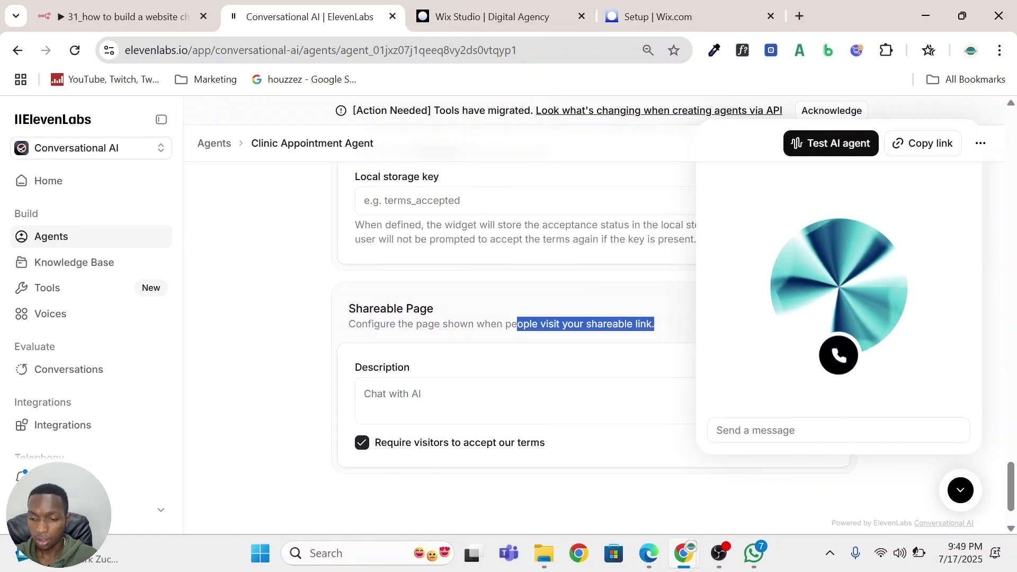
{"action": "left_click", "coordinate": [797, 426]}
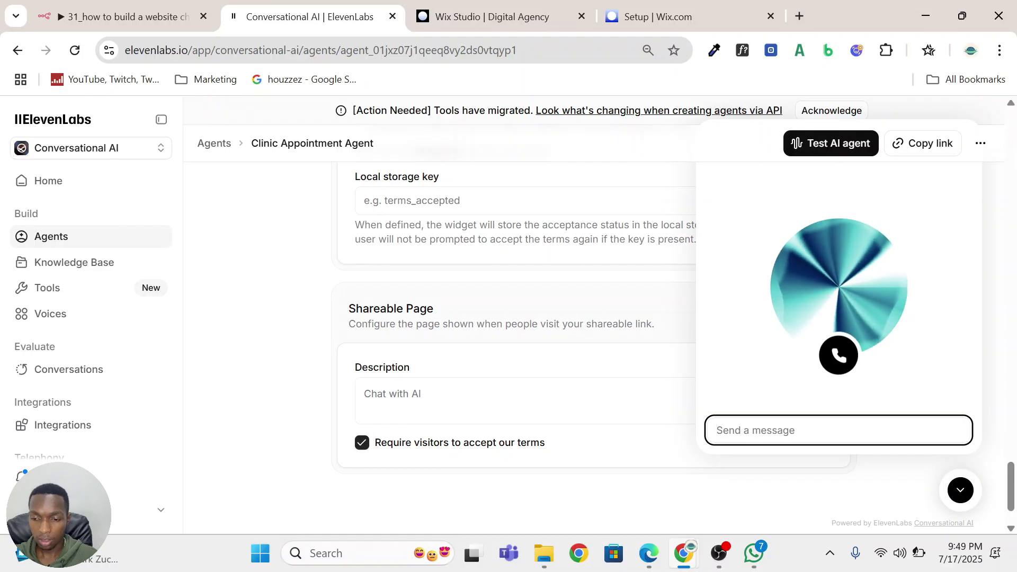
{"action": "scroll", "coordinate": [956, 342], "scroll_direction": "up", "scroll_amount": 6}
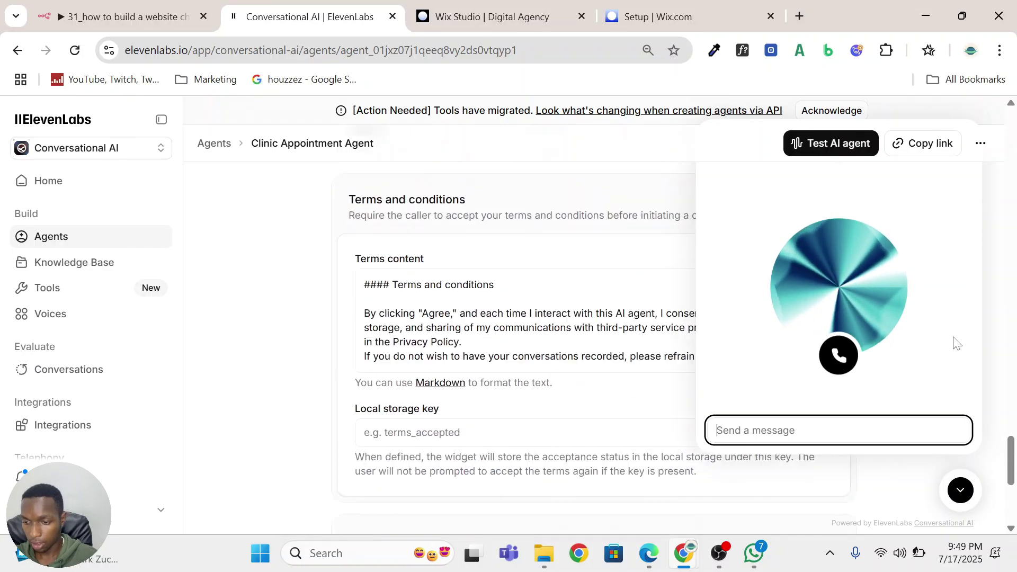
{"action": "key", "text": "ctrl+minus"}
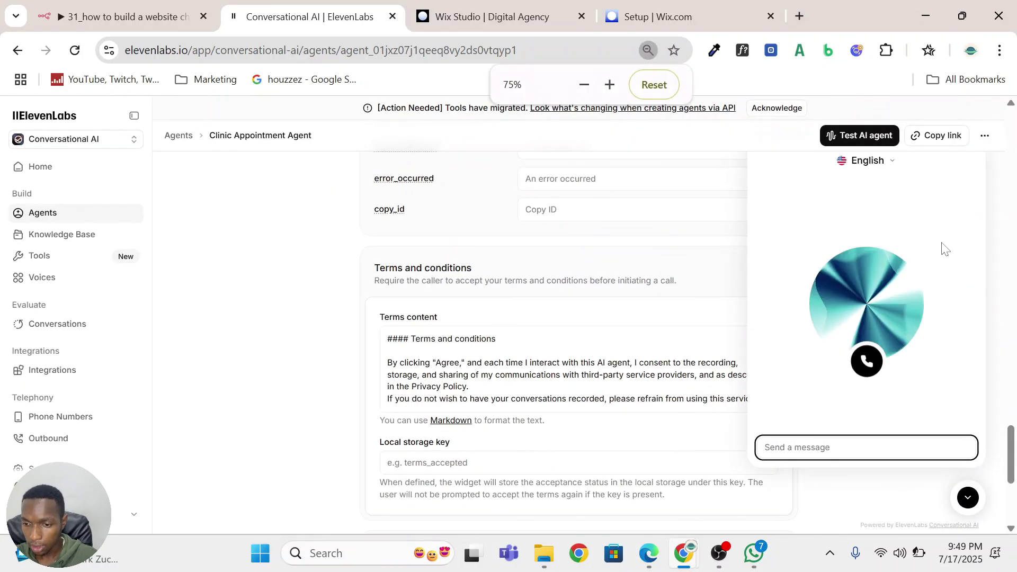
{"action": "key", "text": "ctrl+minus"}
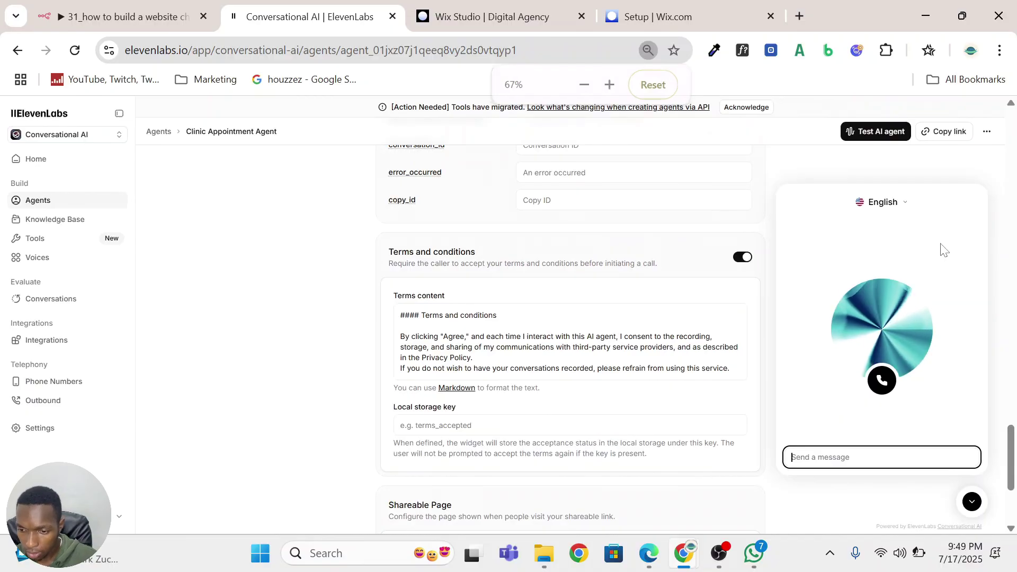
Step: Close the language list, run a voice call hearing the County Clinic greeting, then end it
{"action": "left_click", "coordinate": [899, 202]}
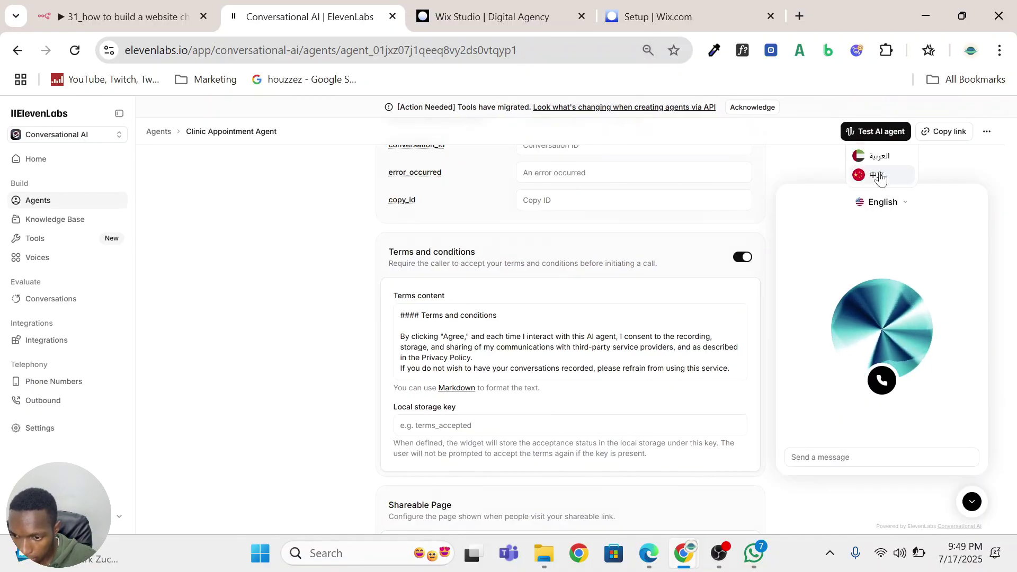
{"action": "left_click", "coordinate": [890, 203]}
{"action": "left_click", "coordinate": [872, 456]}
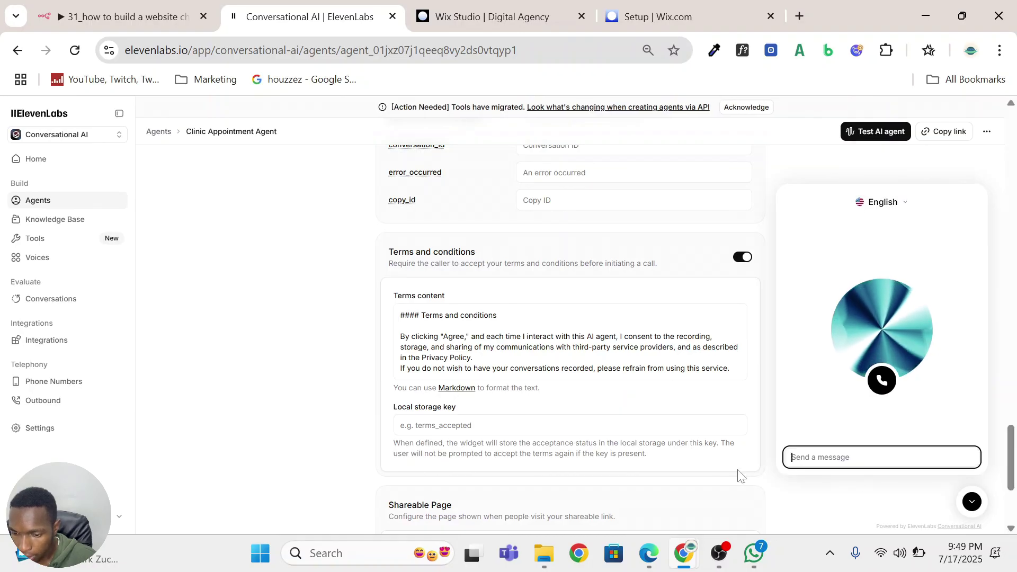
{"action": "left_click", "coordinate": [888, 382]}
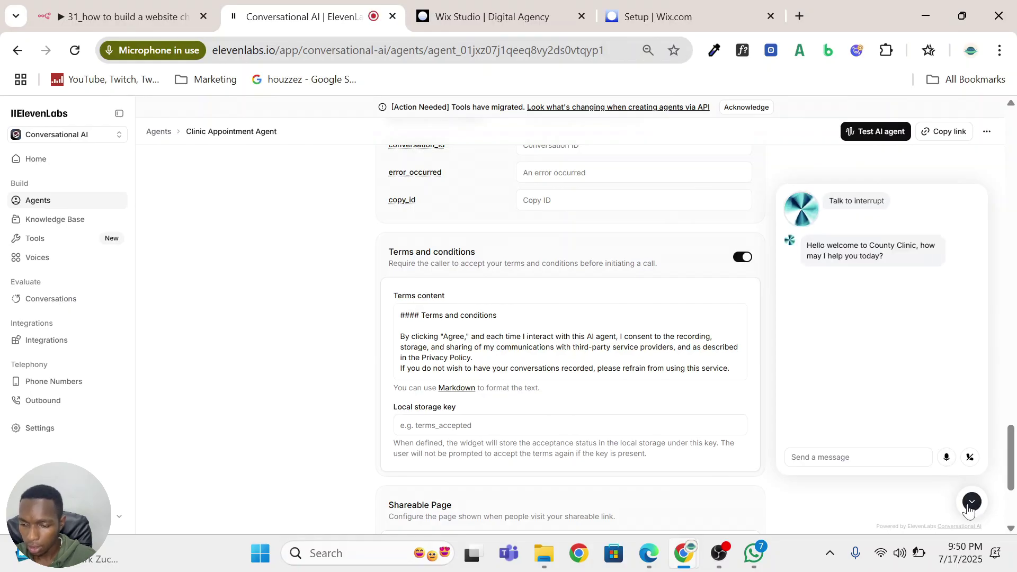
{"action": "left_click", "coordinate": [971, 458]}
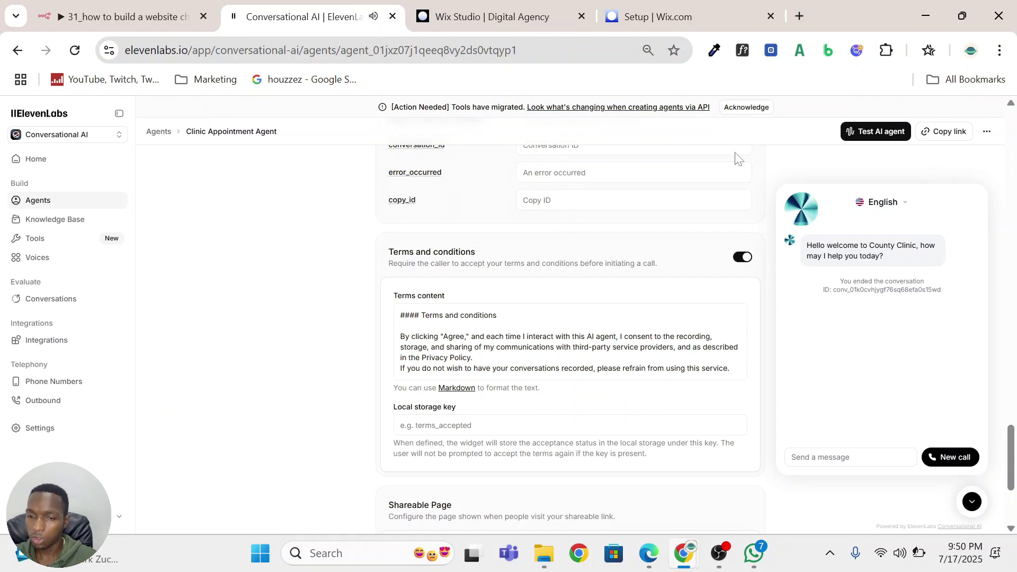
Step: Choose Compact under Appearance > Variant, save the widget, and copy its embed code
{"action": "scroll", "coordinate": [453, 214], "scroll_direction": "up", "scroll_amount": 20}
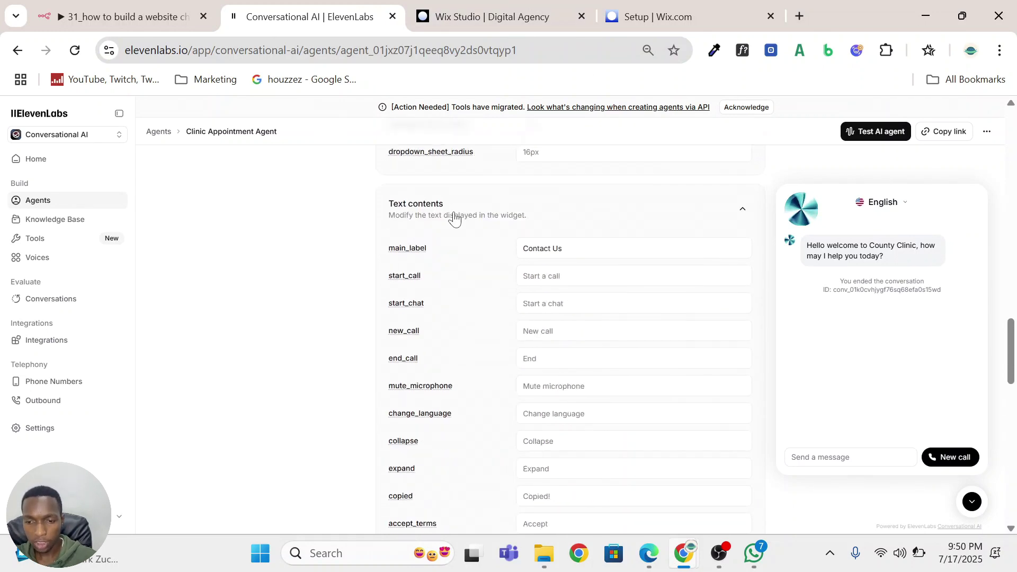
{"action": "scroll", "coordinate": [458, 219], "scroll_direction": "down", "scroll_amount": 3}
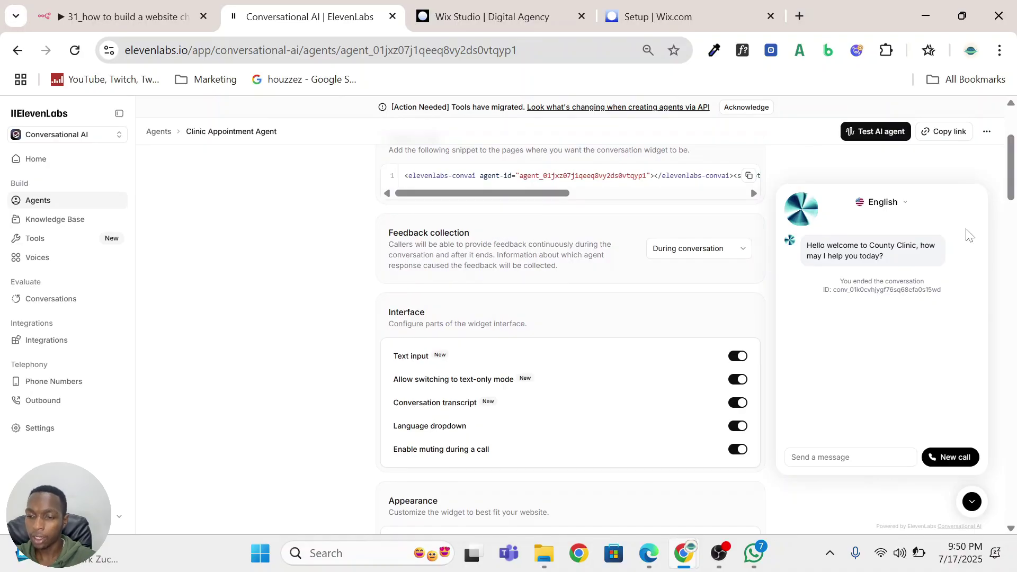
{"action": "scroll", "coordinate": [459, 245], "scroll_direction": "up", "scroll_amount": 3}
{"action": "scroll", "coordinate": [538, 278], "scroll_direction": "down", "scroll_amount": 6}
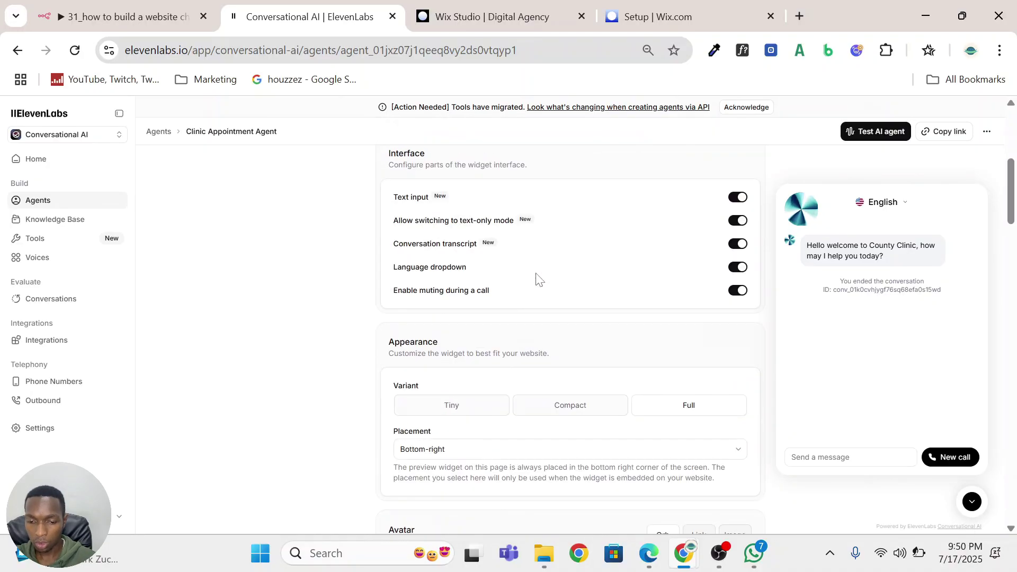
{"action": "left_click", "coordinate": [571, 414]}
{"action": "left_click", "coordinate": [974, 464]}
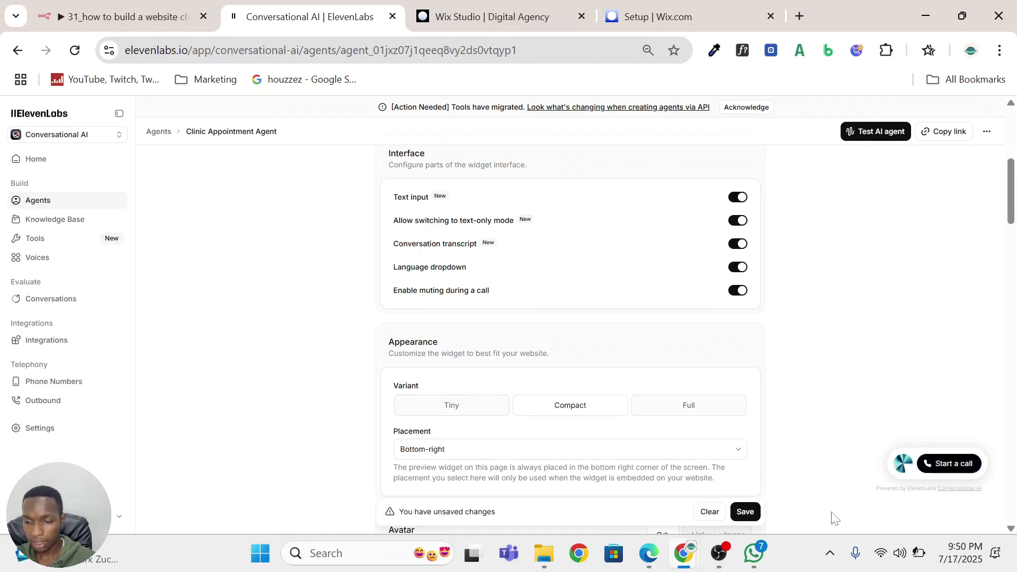
{"action": "left_click", "coordinate": [745, 511]}
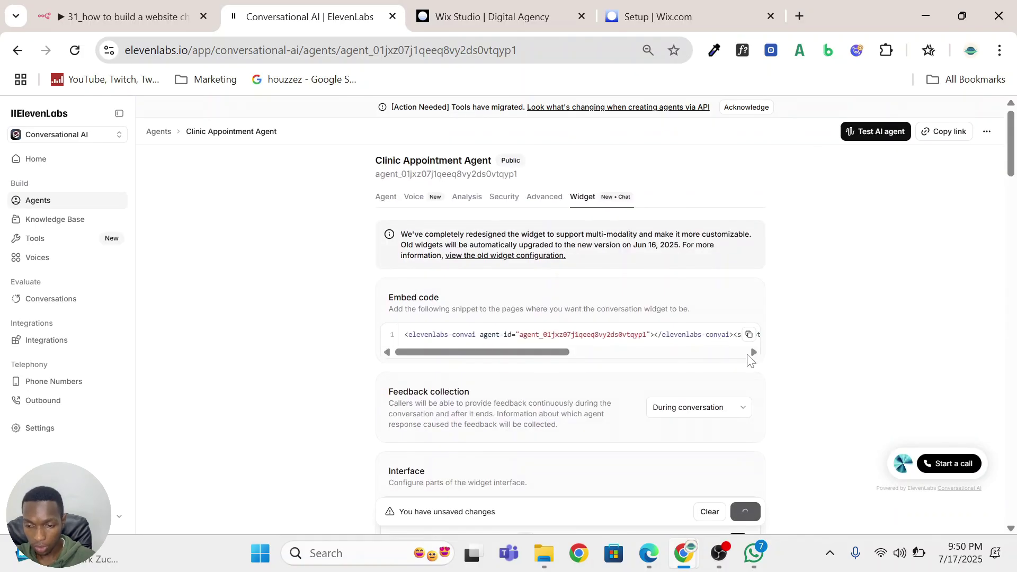
{"action": "left_click", "coordinate": [749, 335]}
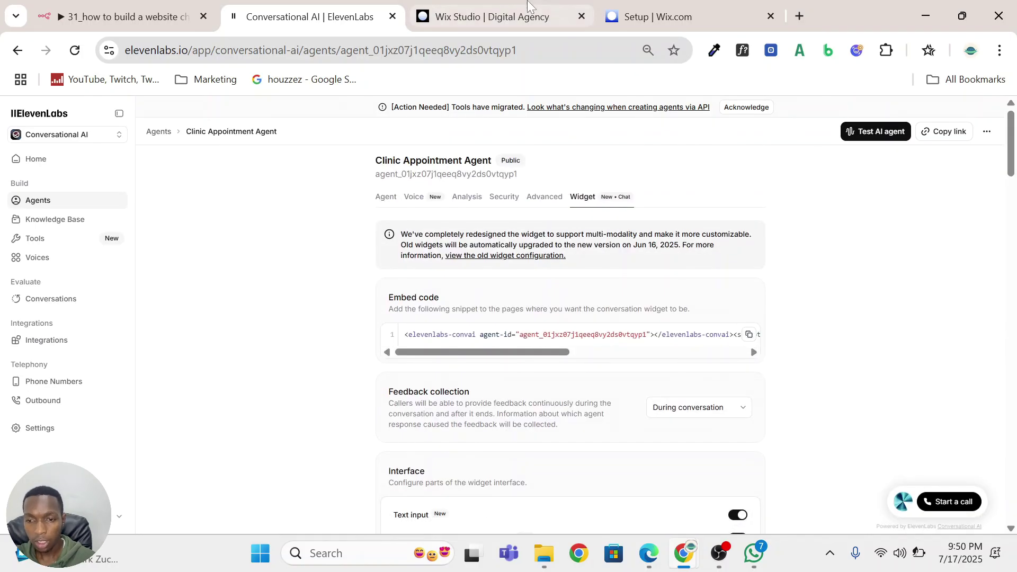
Step: In the Wix Studio editor, add an Embed Code element from Embed & Social to the hero section
{"action": "left_click", "coordinate": [528, 6]}
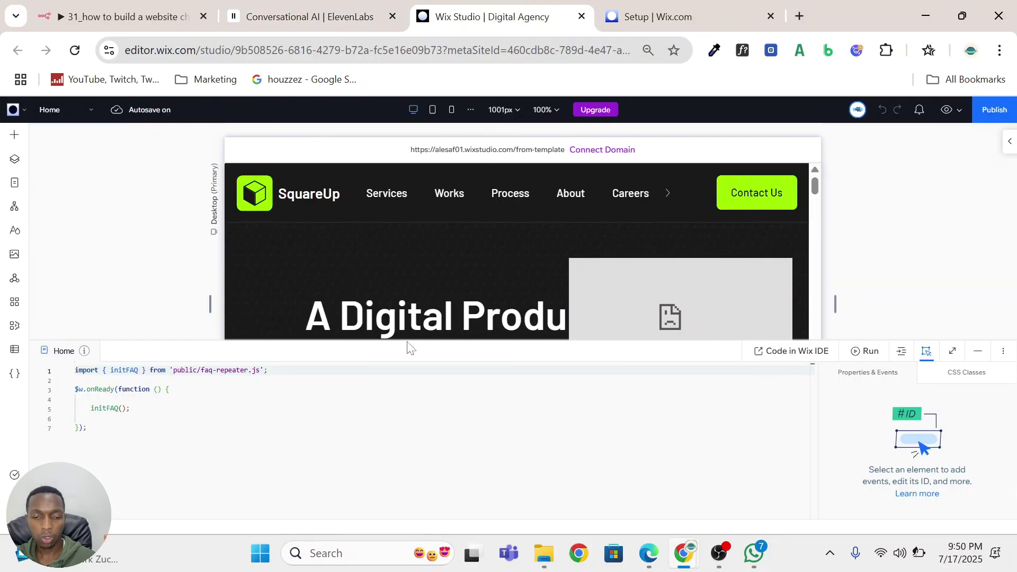
{"action": "left_click", "coordinate": [10, 140]}
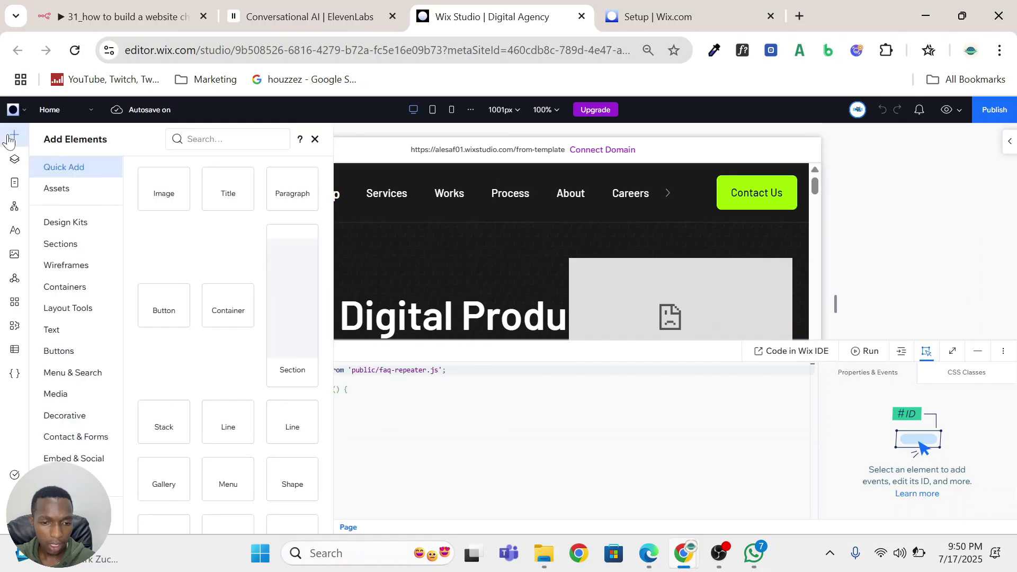
{"action": "scroll", "coordinate": [58, 395], "scroll_direction": "down", "scroll_amount": 3}
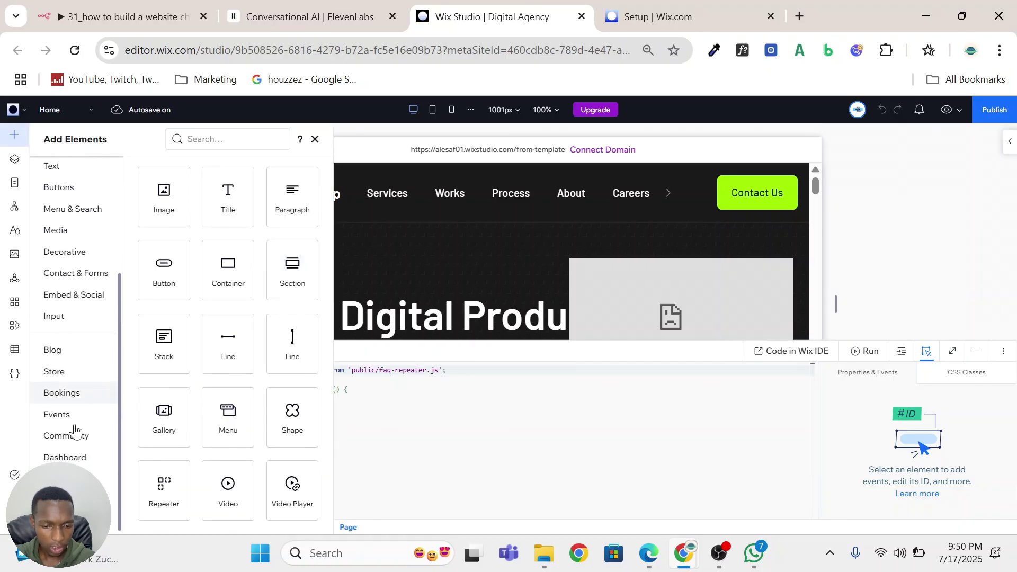
{"action": "scroll", "coordinate": [275, 311], "scroll_direction": "down", "scroll_amount": 2}
{"action": "left_click", "coordinate": [169, 498]}
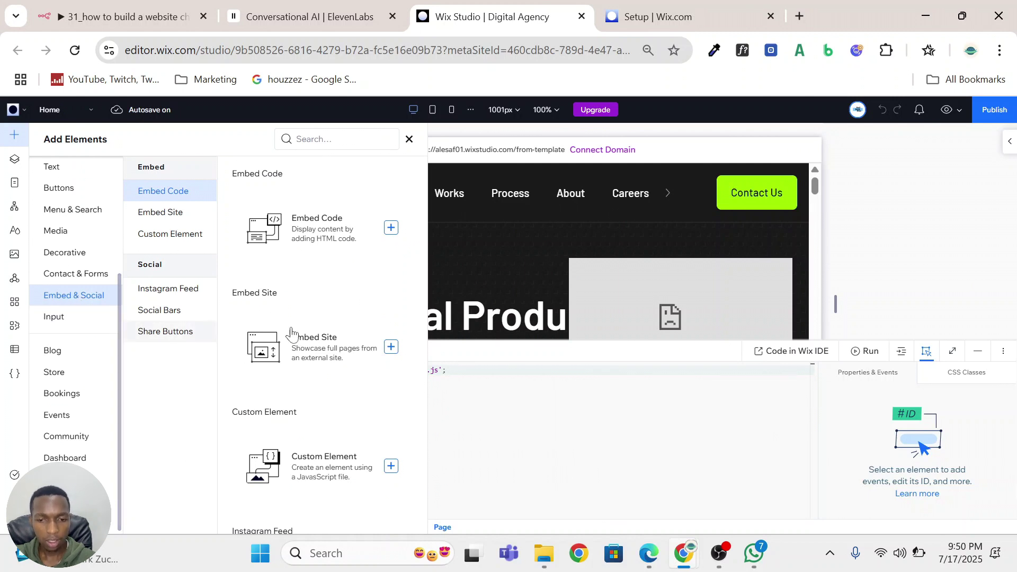
{"action": "left_click", "coordinate": [391, 228]}
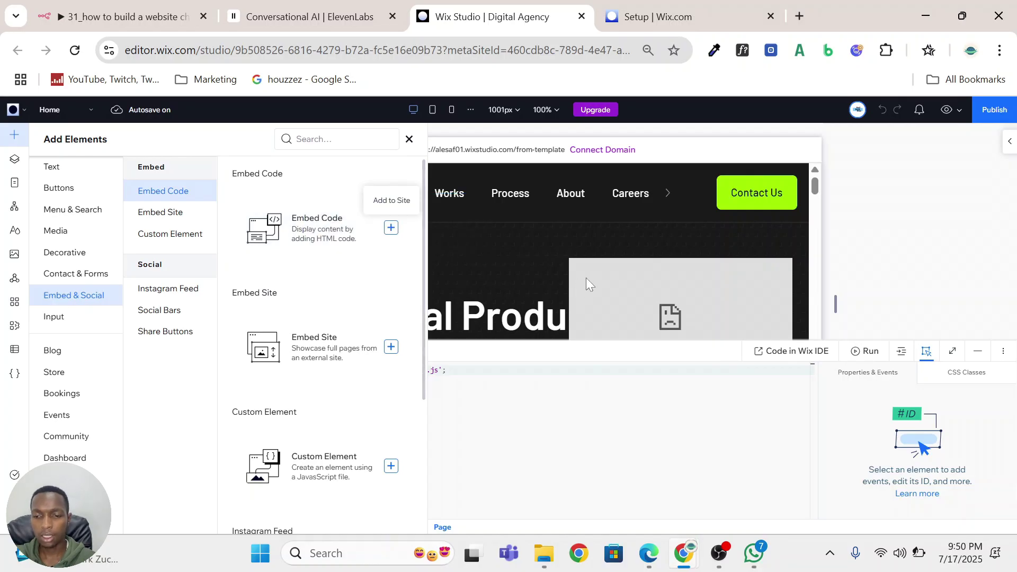
{"action": "left_click", "coordinate": [642, 317]}
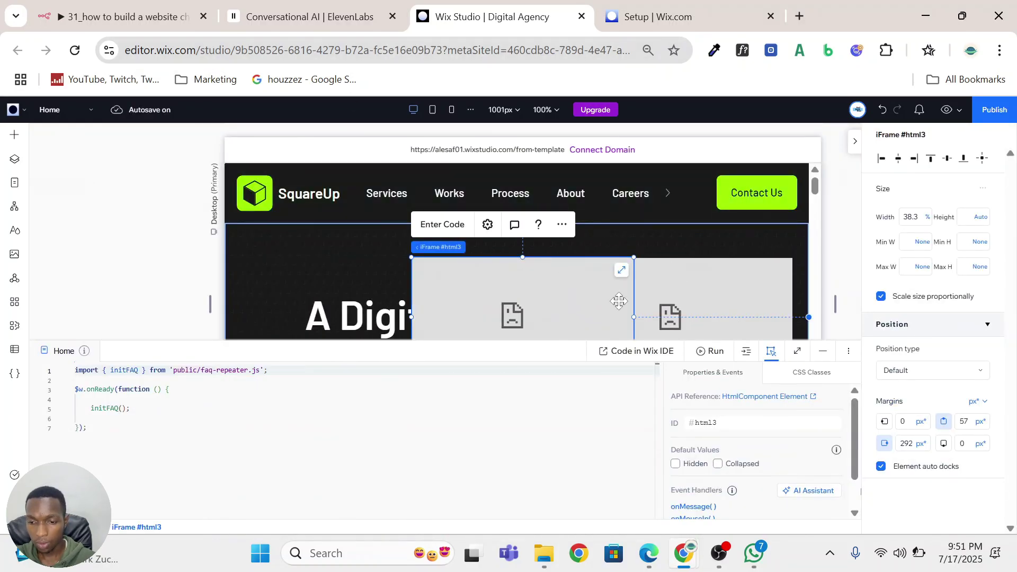
Step: Move the iFrame embed just below the header and replace its placeholder code with the ElevenLabs widget code
{"action": "left_click_drag", "start_coordinate": [545, 263], "coordinate": [493, 282]}
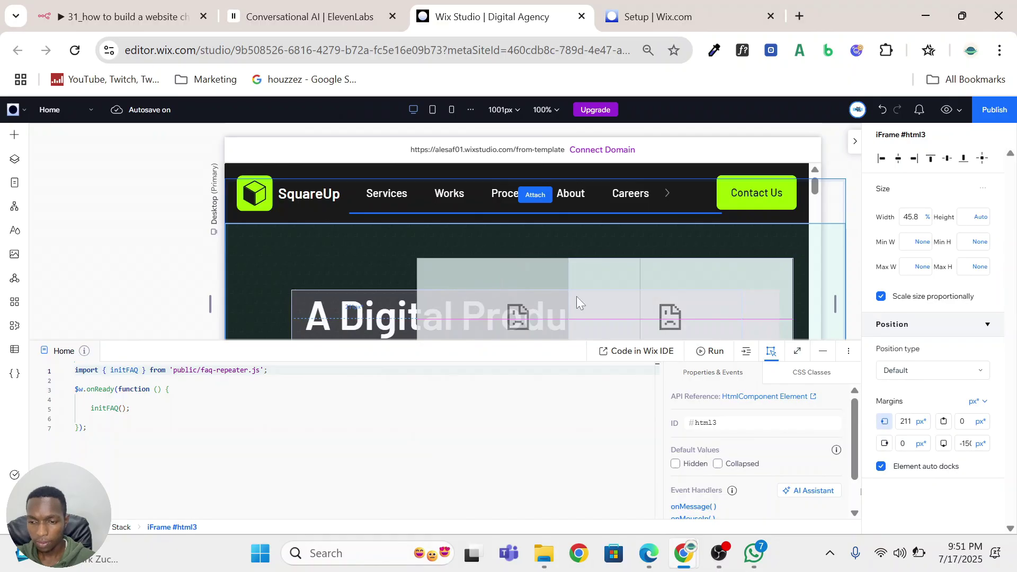
{"action": "left_click_drag", "start_coordinate": [577, 297], "coordinate": [576, 297]}
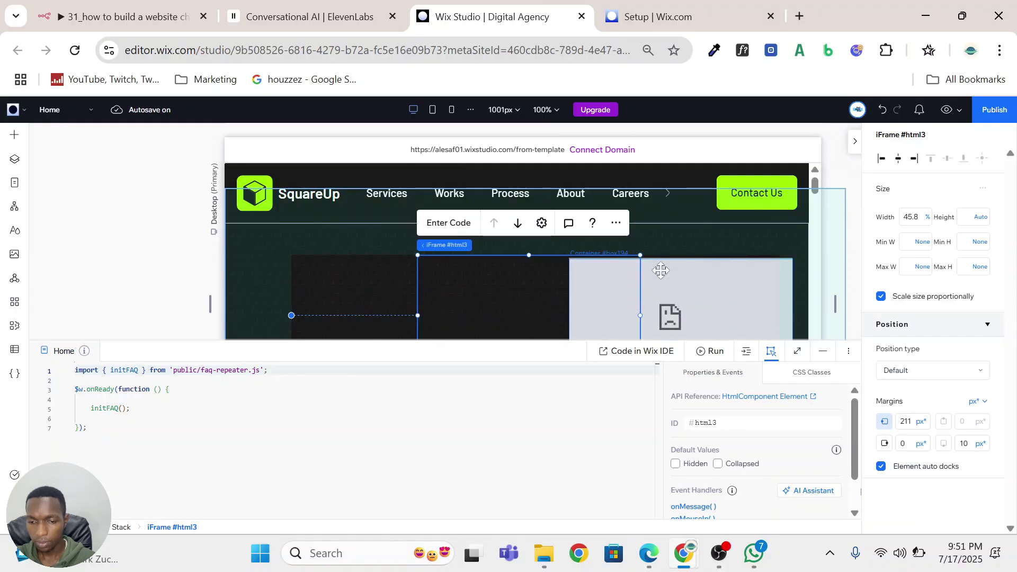
{"action": "left_click", "coordinate": [458, 222]}
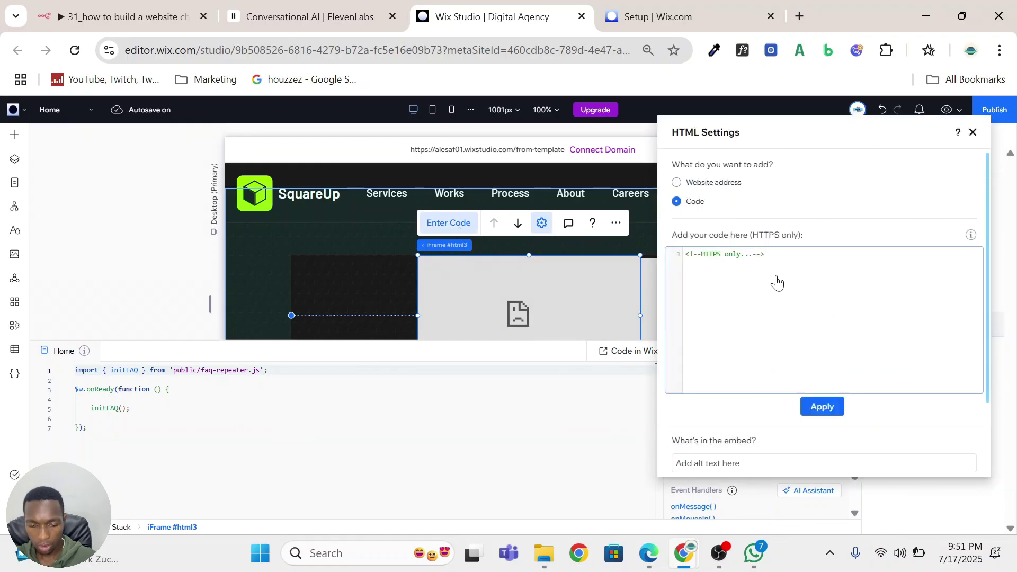
{"action": "key", "text": "ctrl+a"}
{"action": "key", "text": "ctrl+v"}
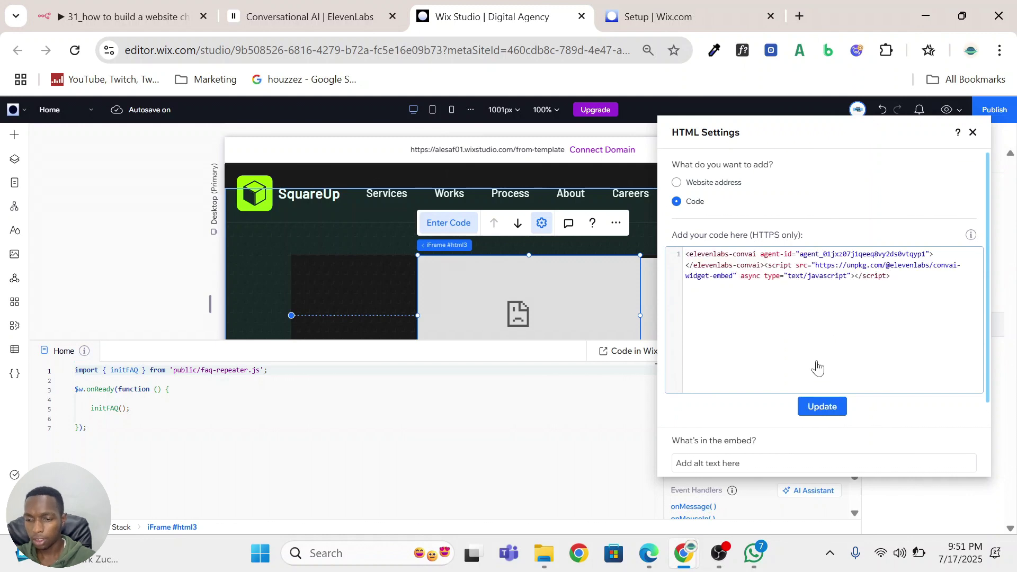
{"action": "left_click", "coordinate": [825, 406]}
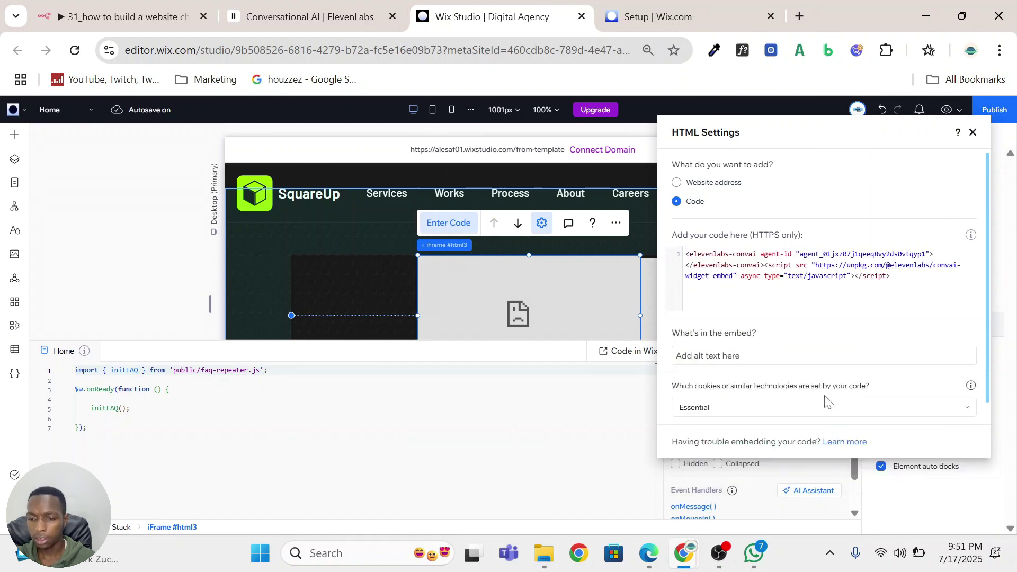
{"action": "left_click", "coordinate": [973, 133]}
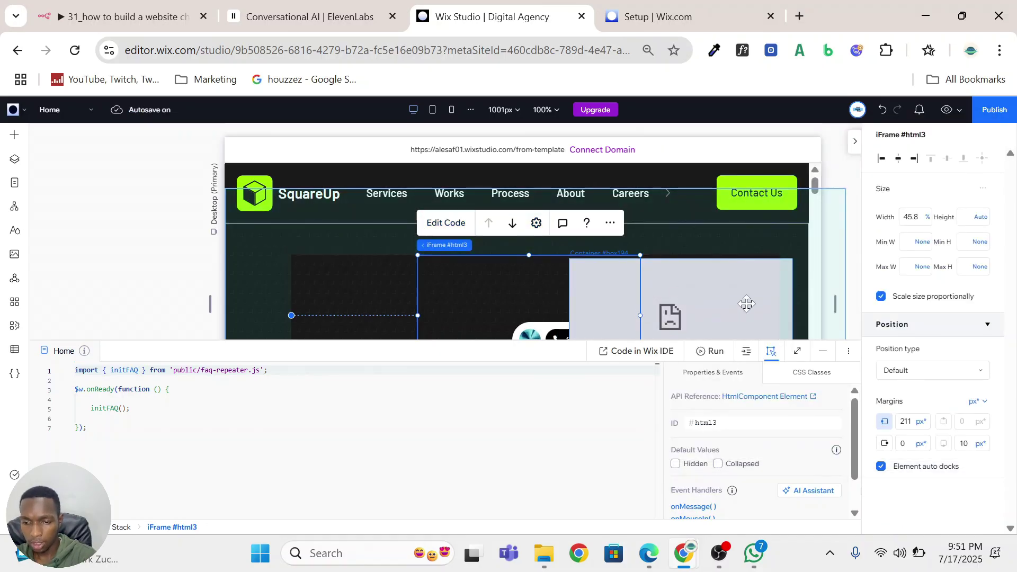
Step: Remove the grey placeholder container from the hero section and preview the page with the Start a call widget
{"action": "left_click", "coordinate": [746, 303]}
{"action": "key", "text": "Delete"}
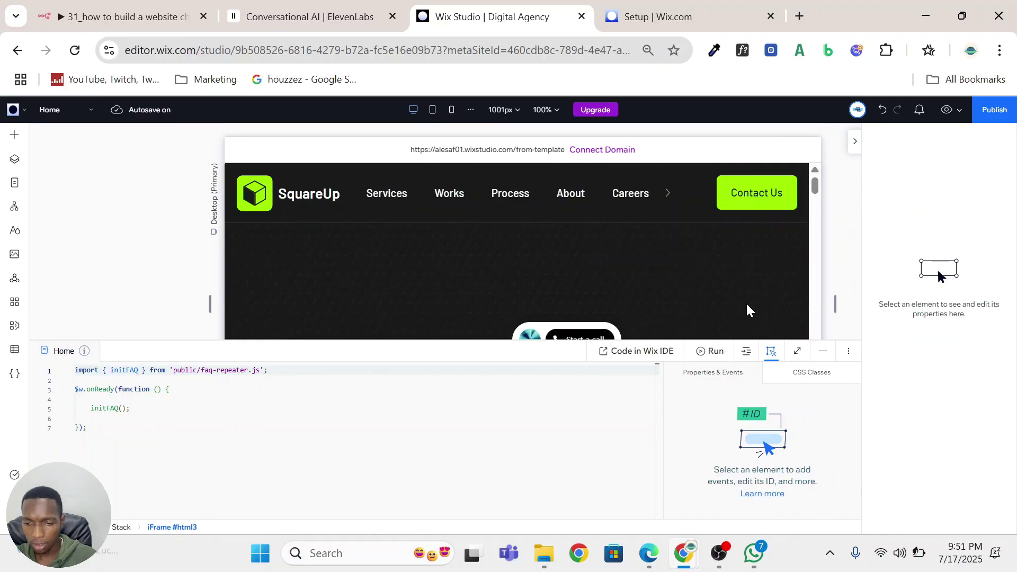
{"action": "left_click", "coordinate": [691, 311]}
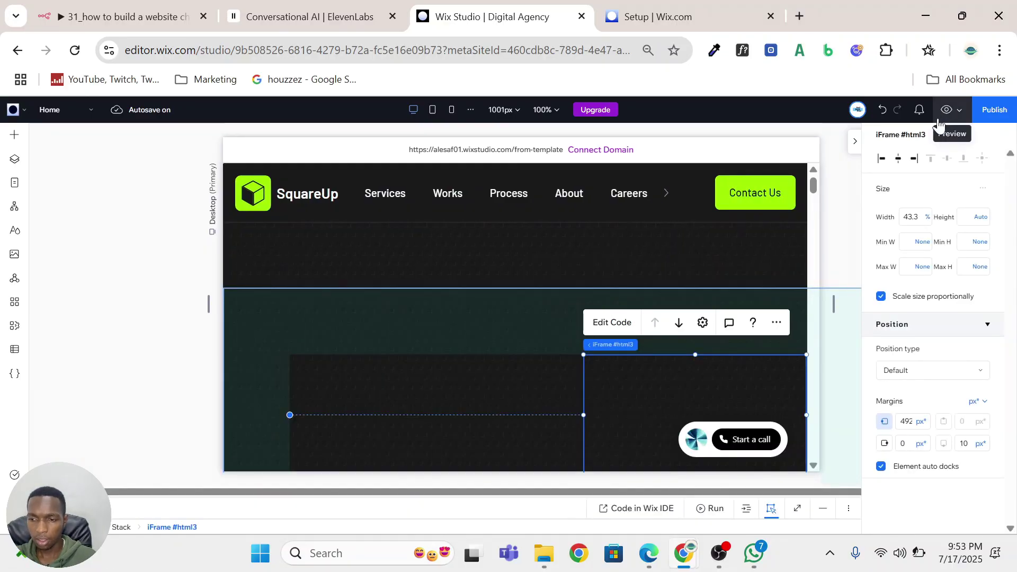
{"action": "left_click", "coordinate": [949, 110]}
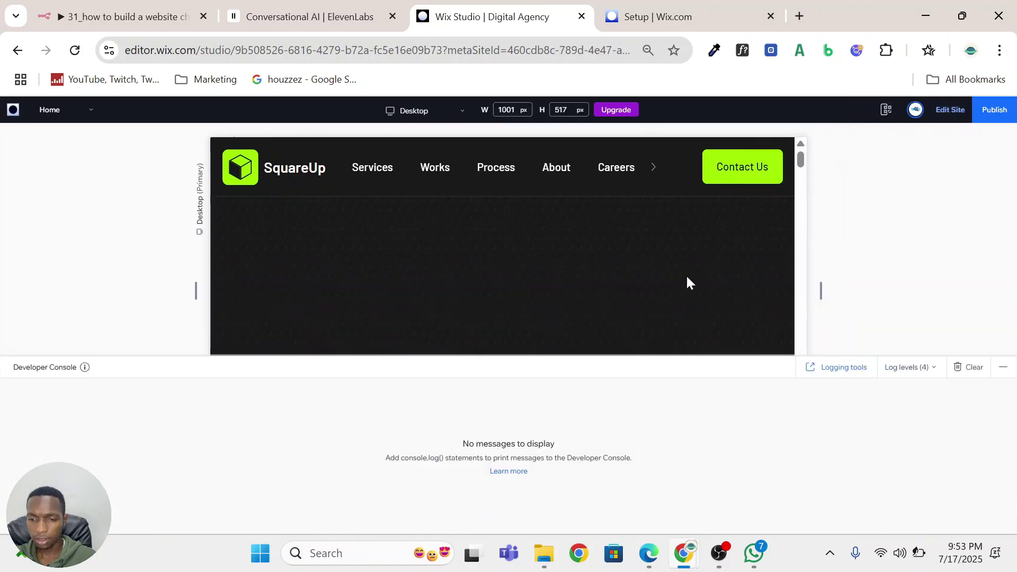